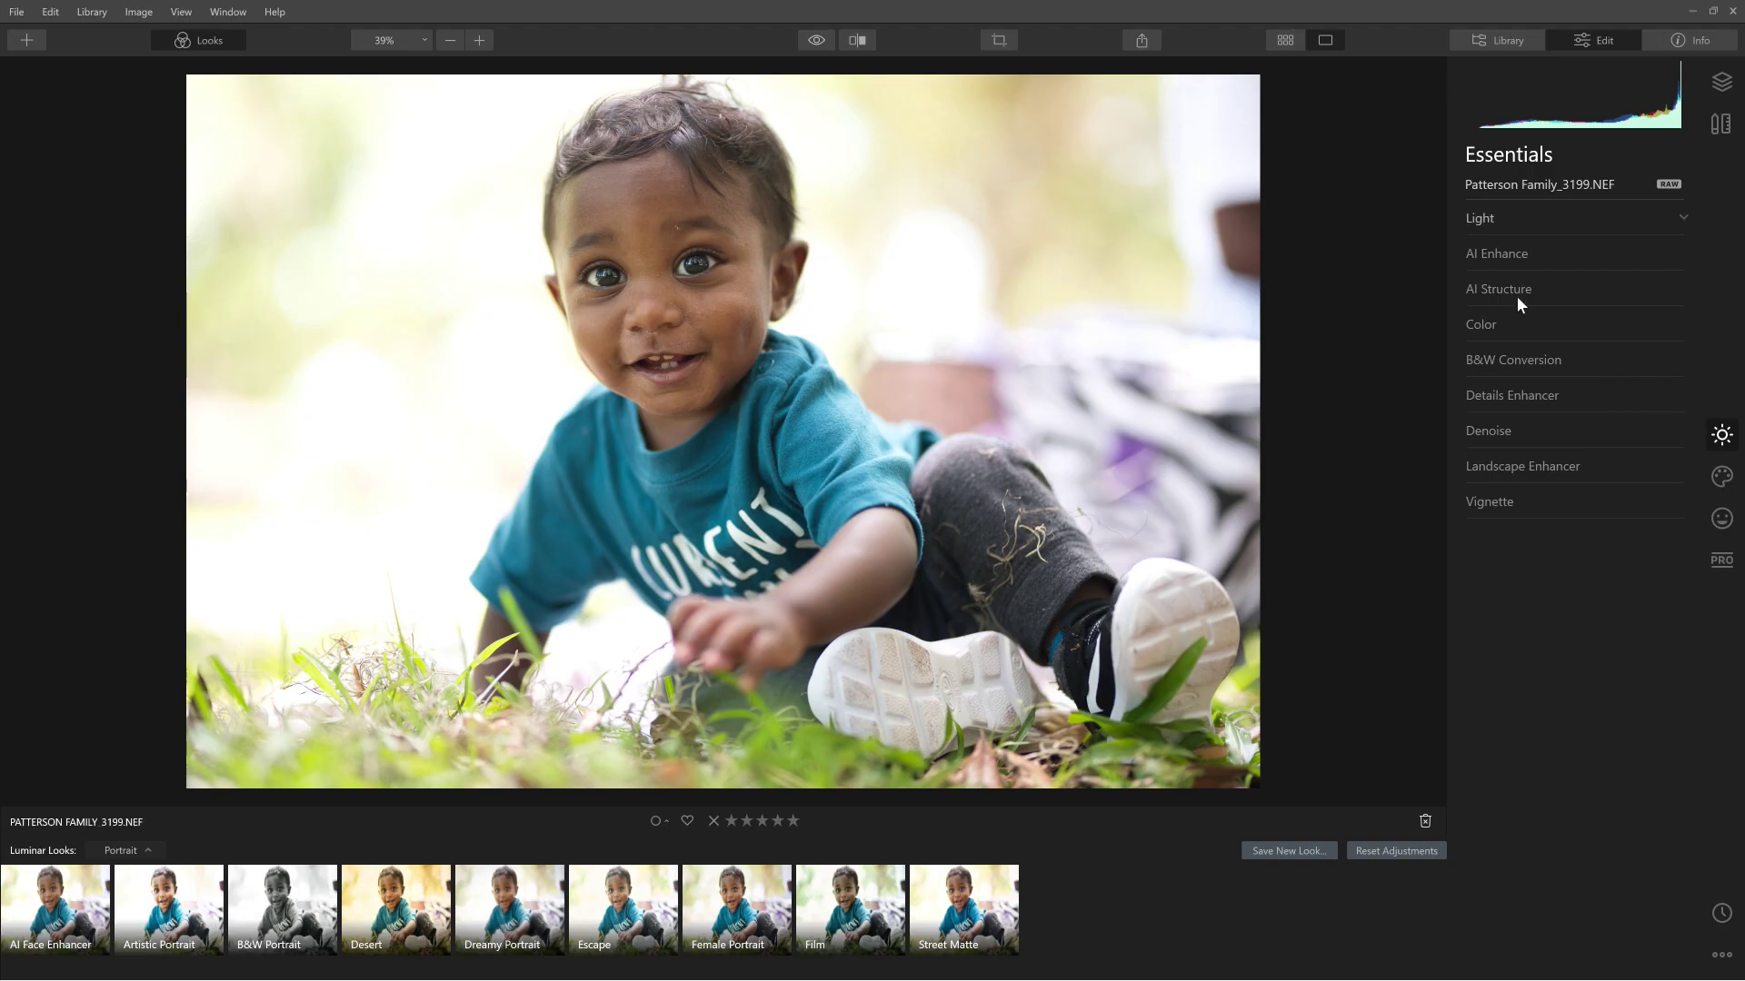
- Add a stamped layer above the original portrait and enter its Layer Transform mode at 6048×4024
click(1726, 90)
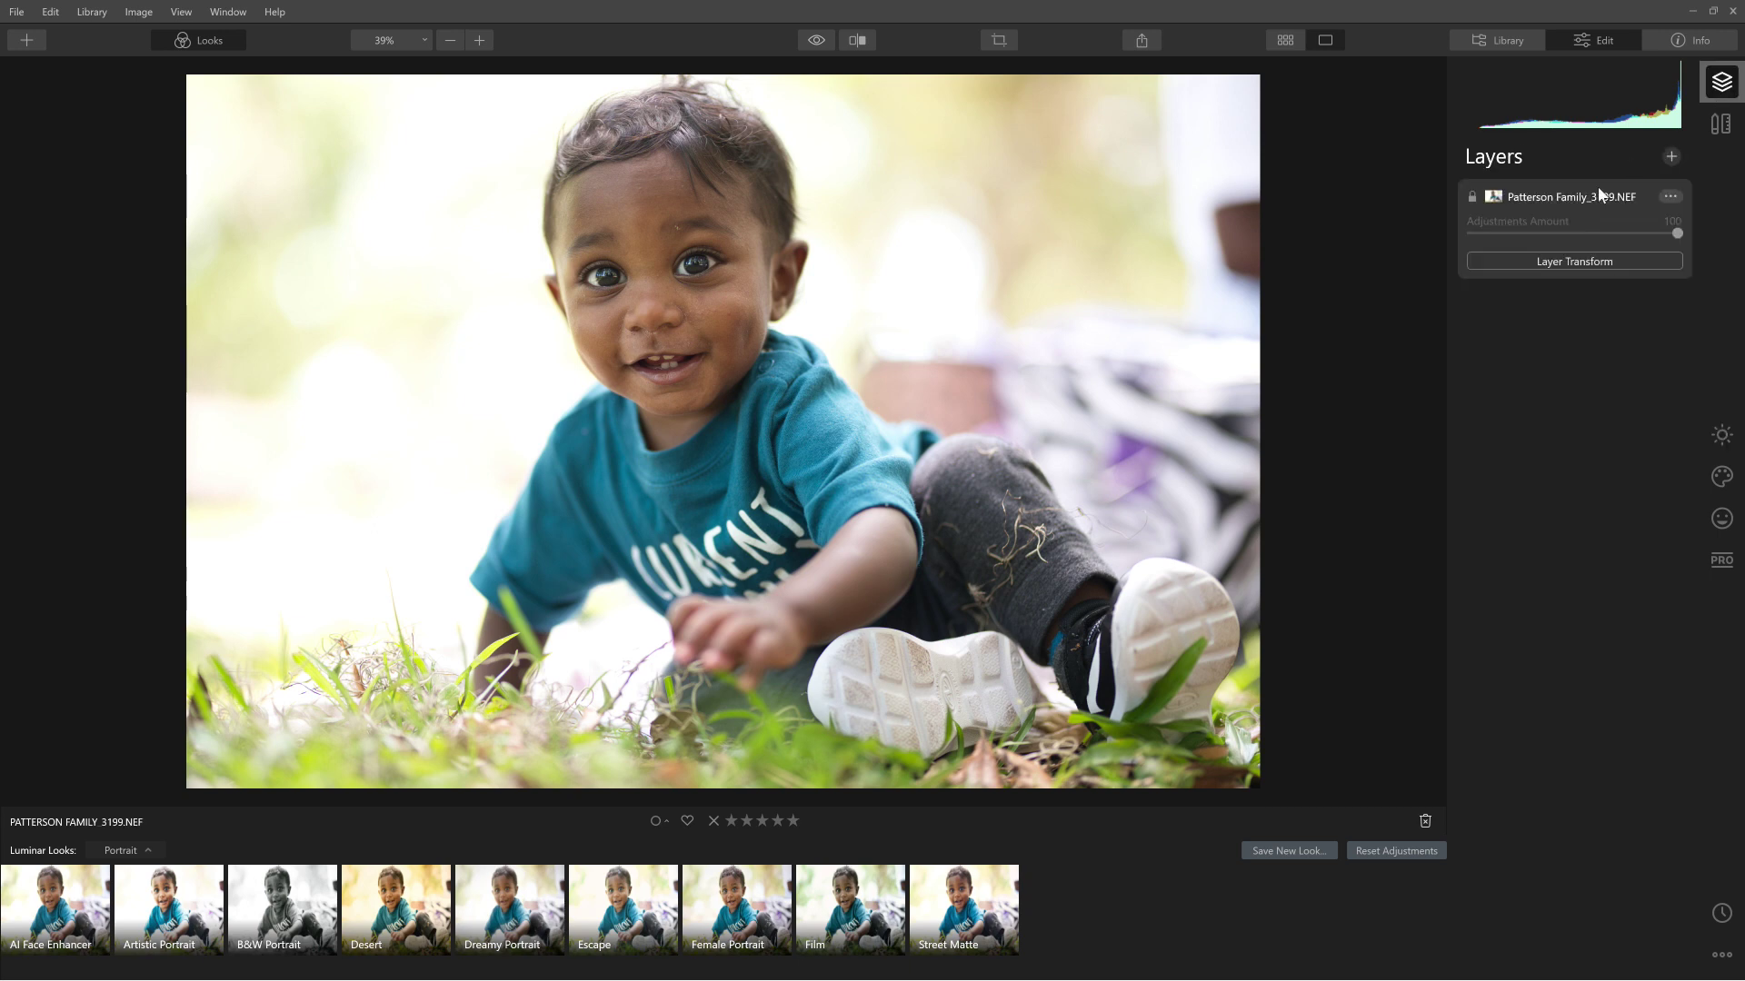
click(1672, 156)
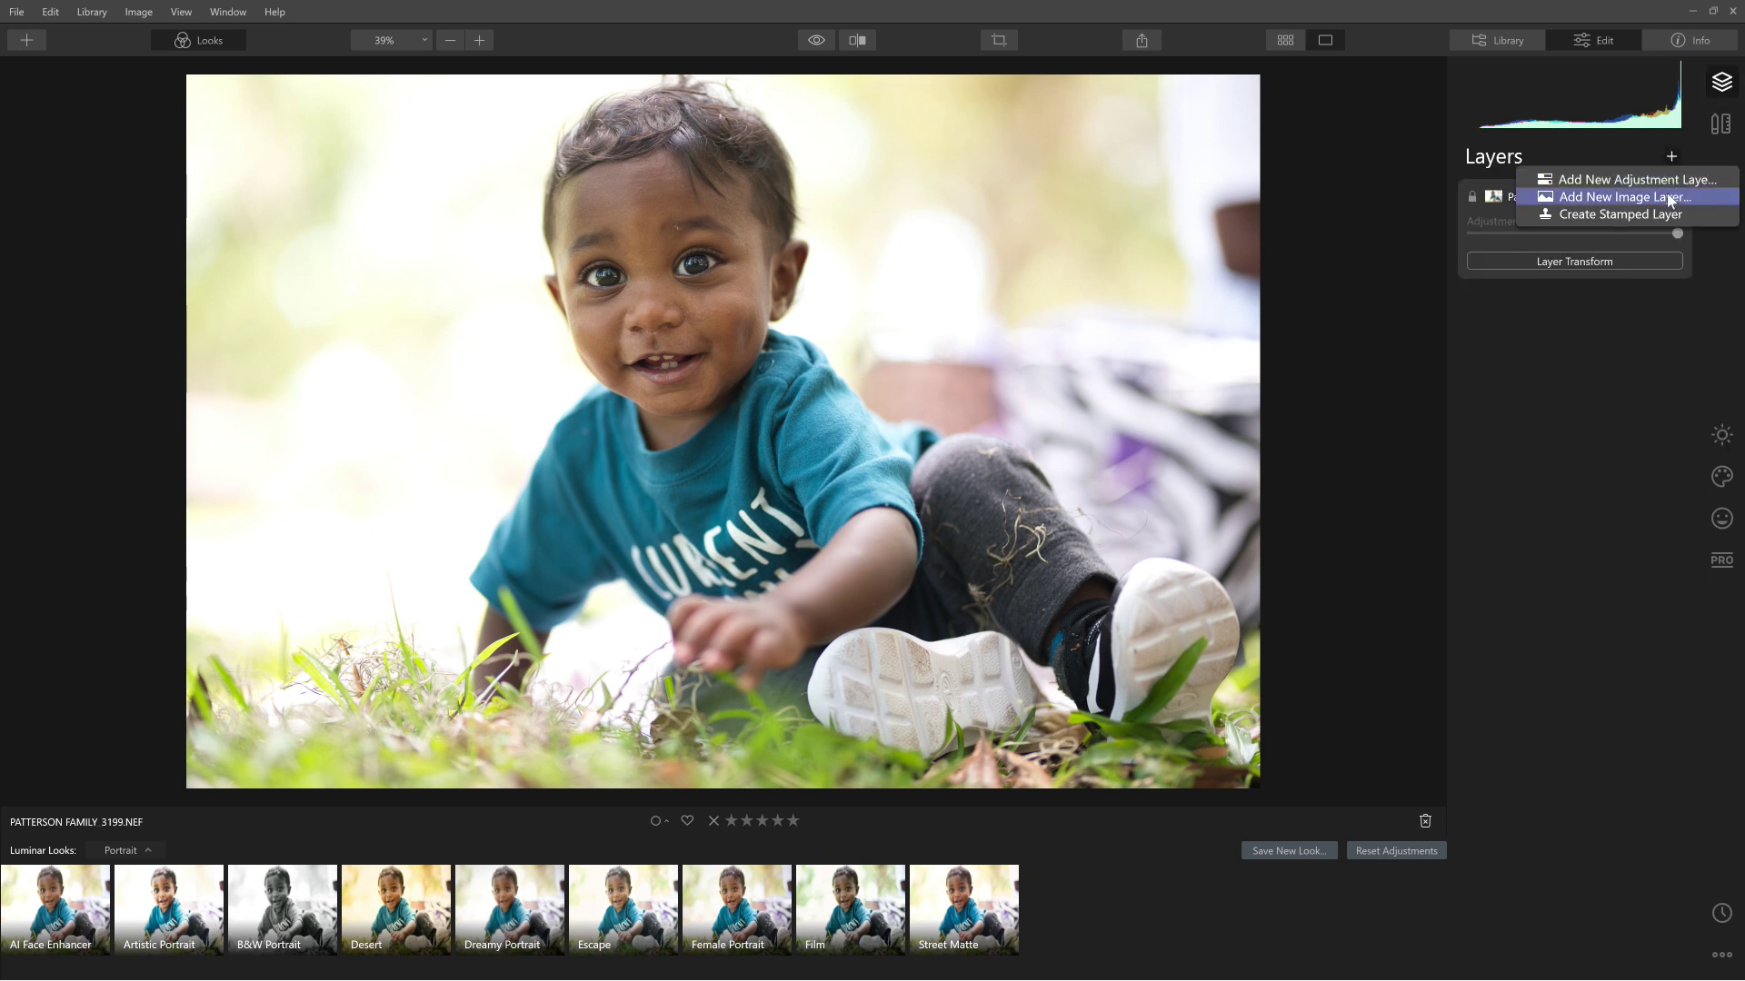
click(1633, 215)
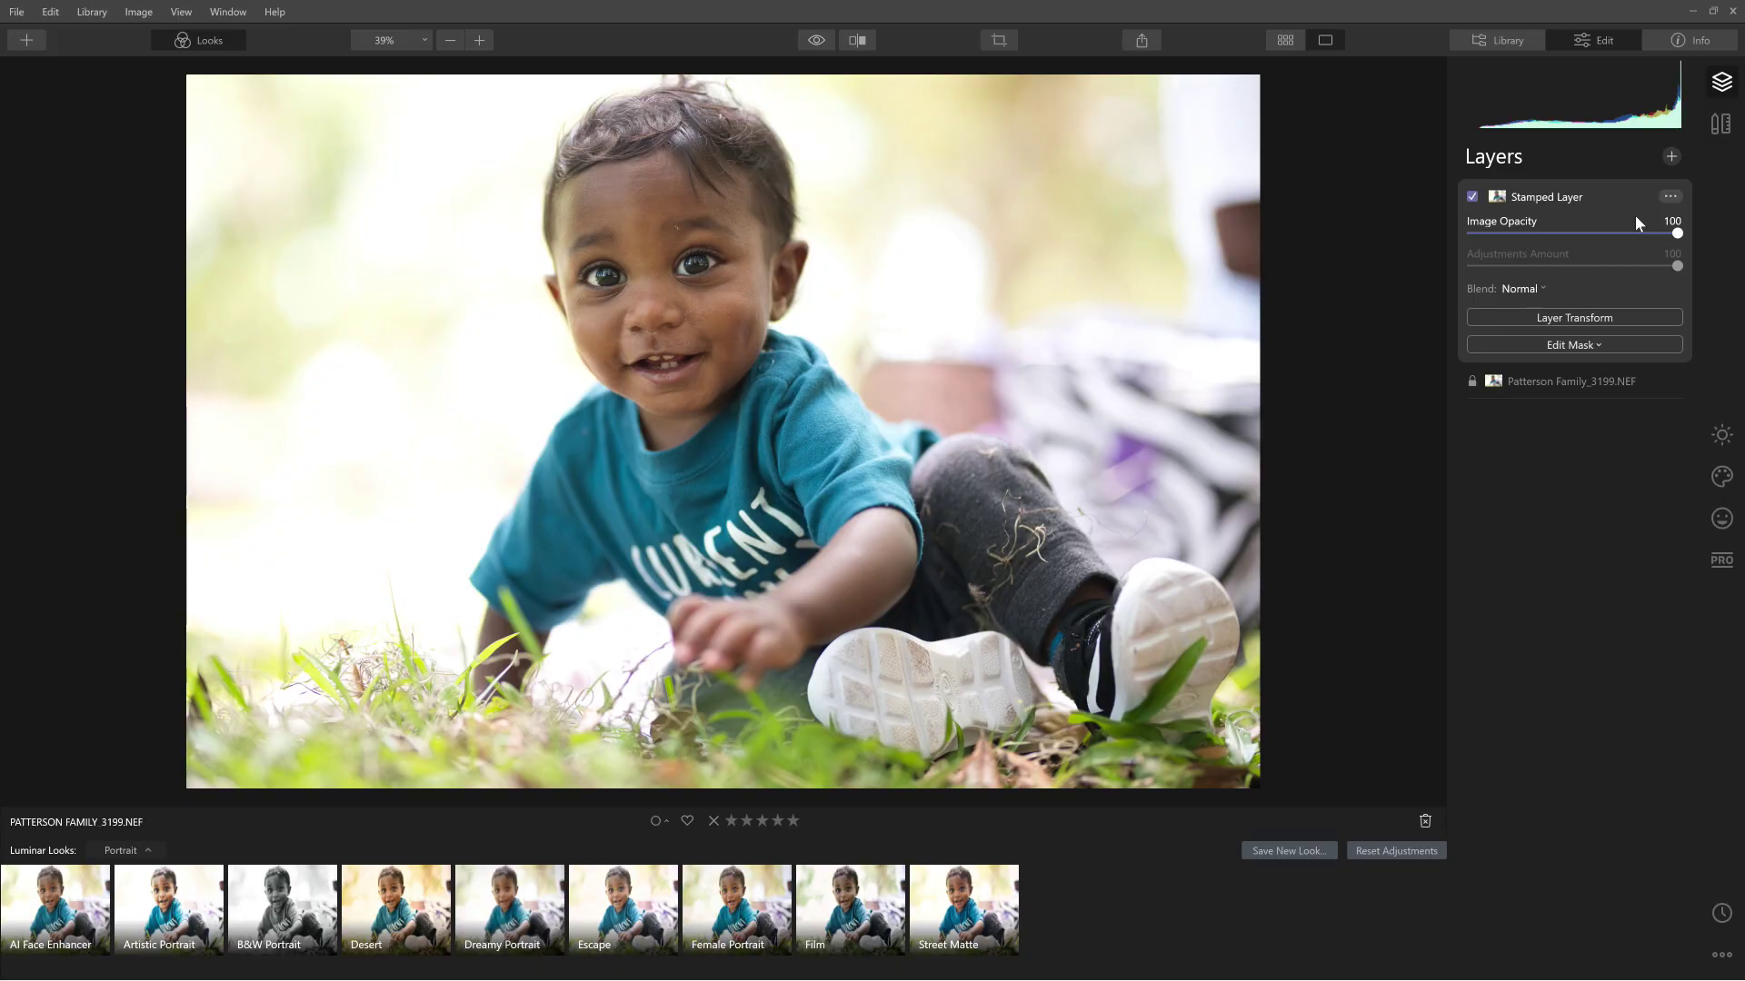
click(1556, 319)
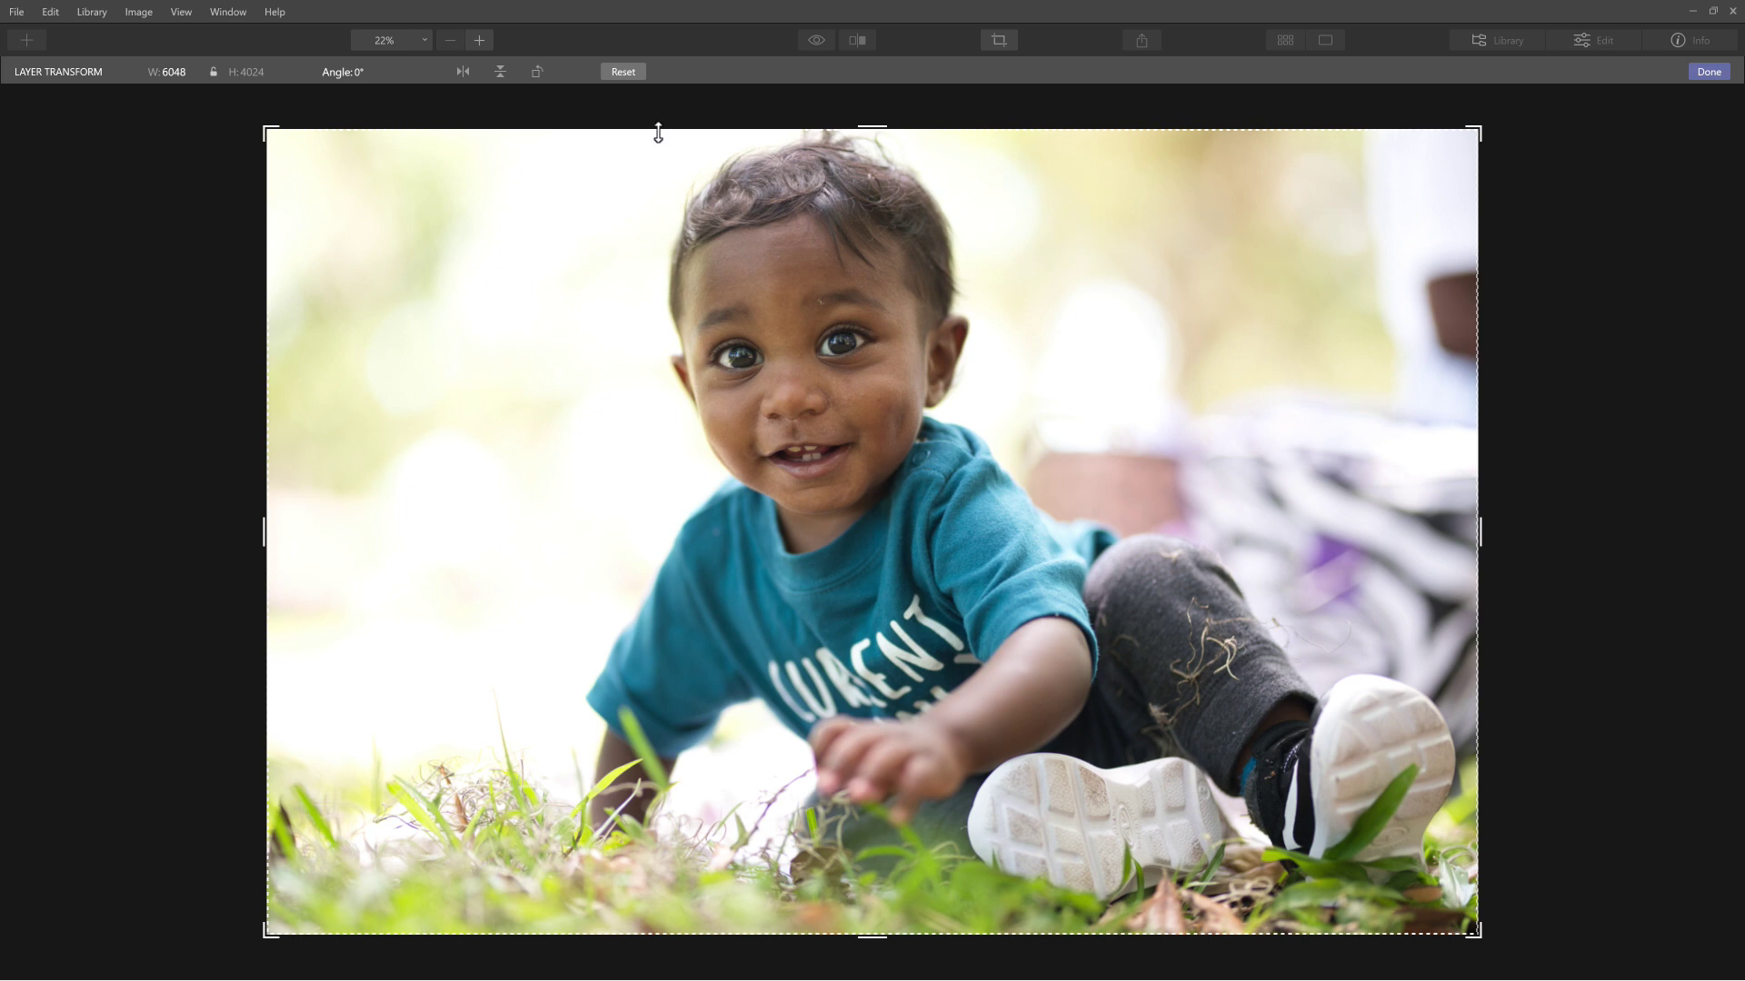
- Flip the stamped layer horizontally so the child faces the other way, and confirm
click(463, 72)
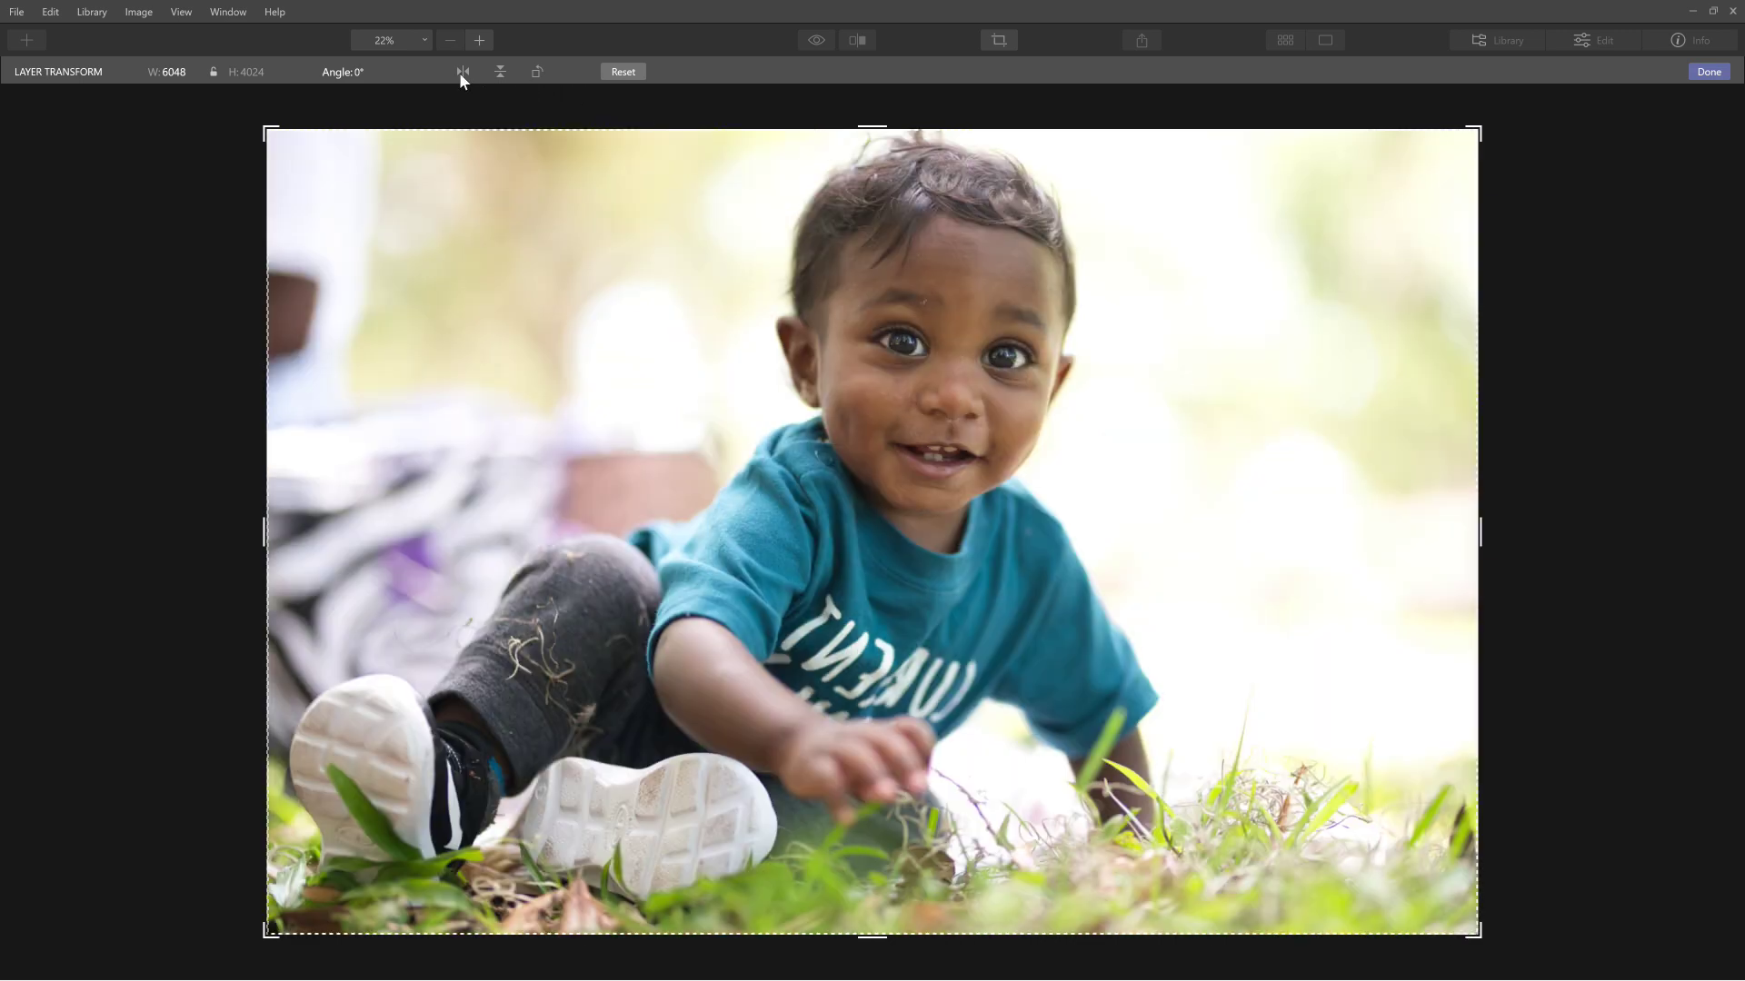
click(1700, 77)
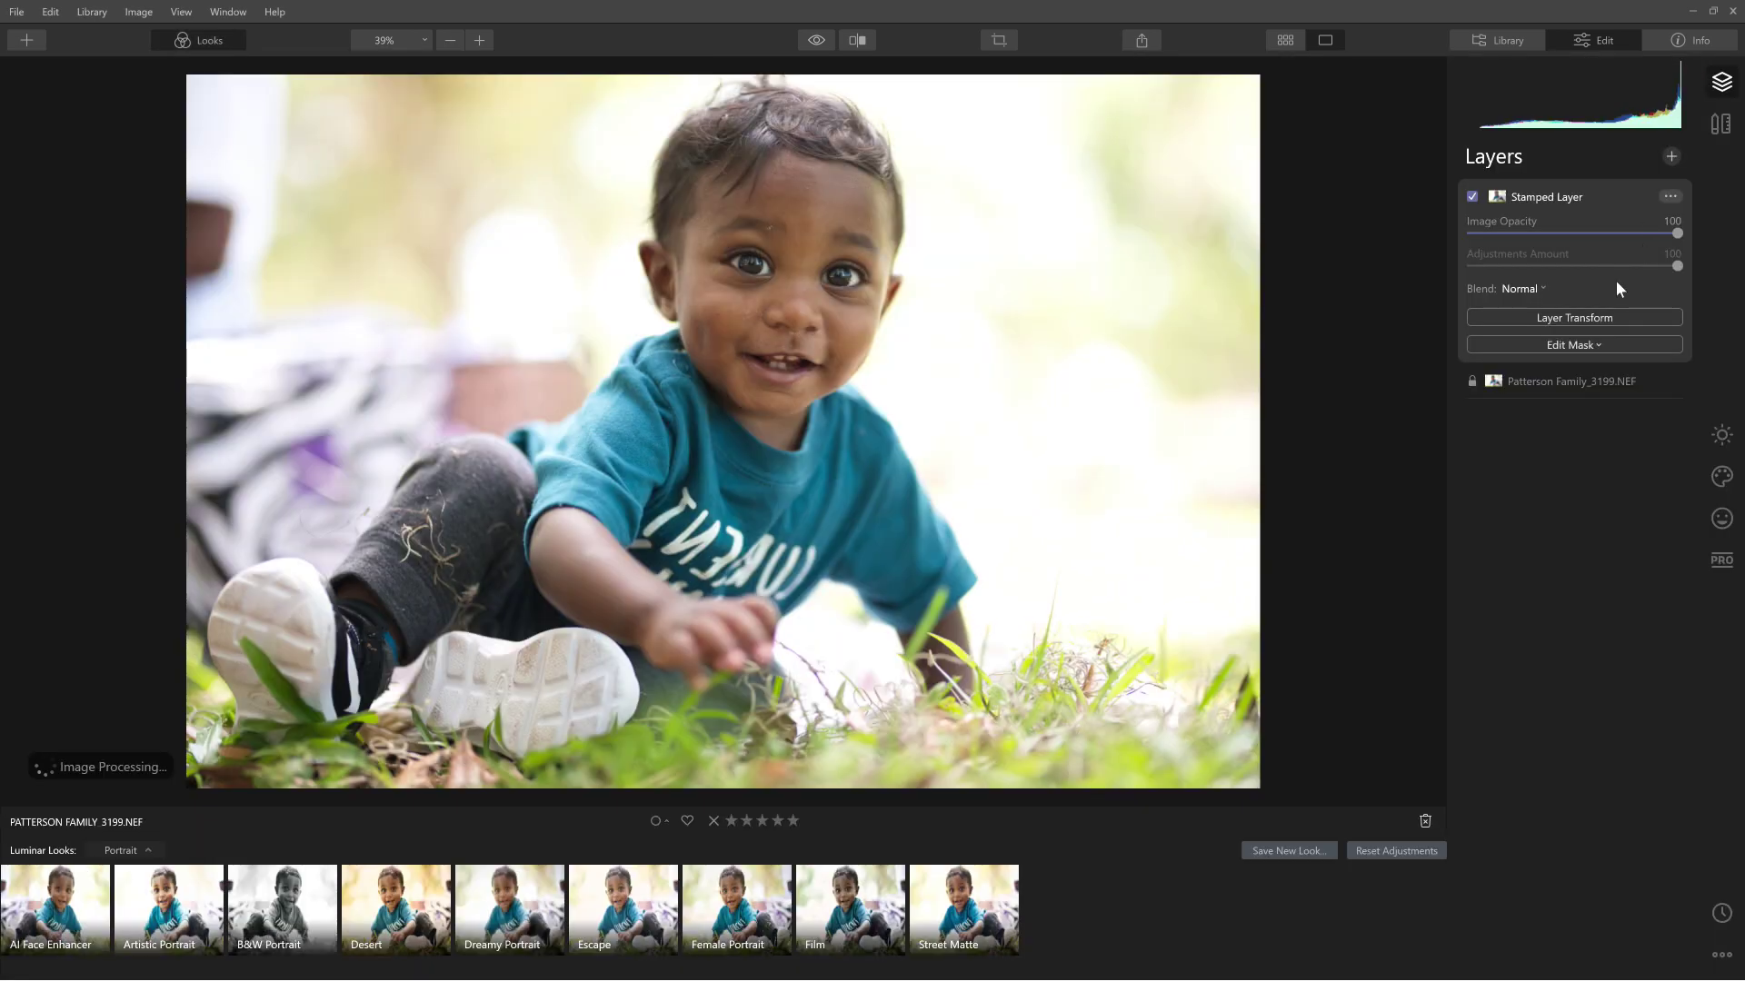
- Start a brush mask on the stamped layer at 100% opacity and invert it to hide the layer
click(1577, 344)
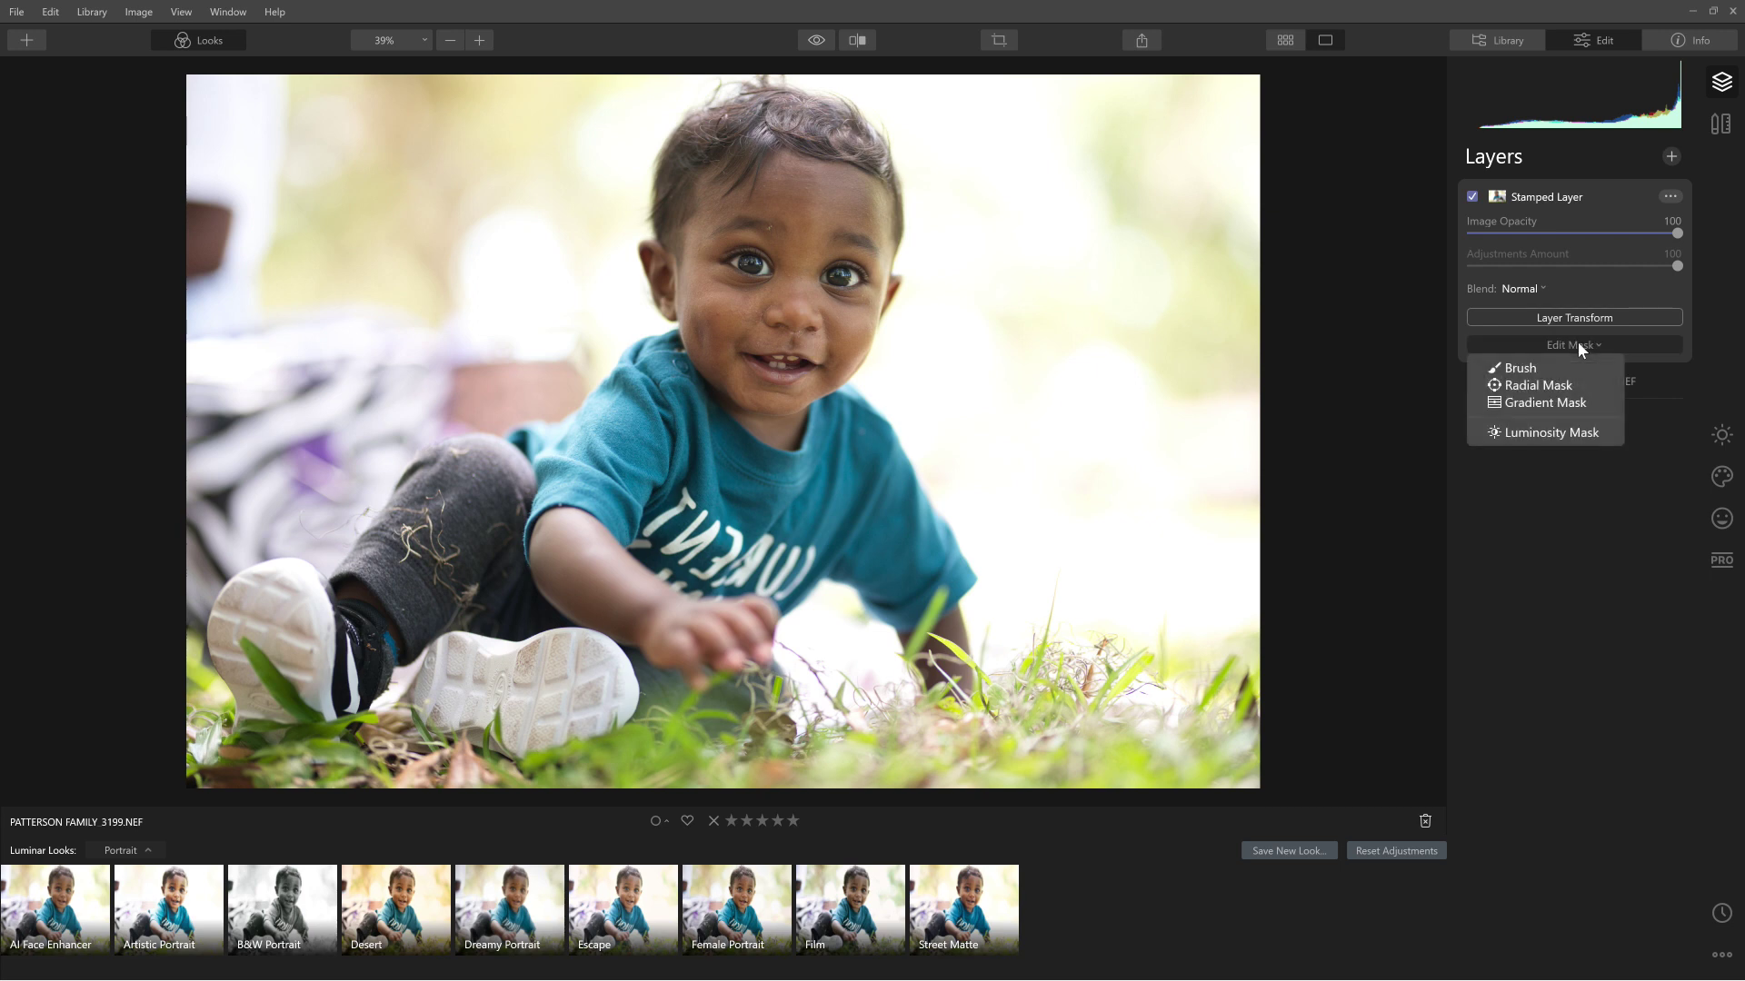
click(1526, 369)
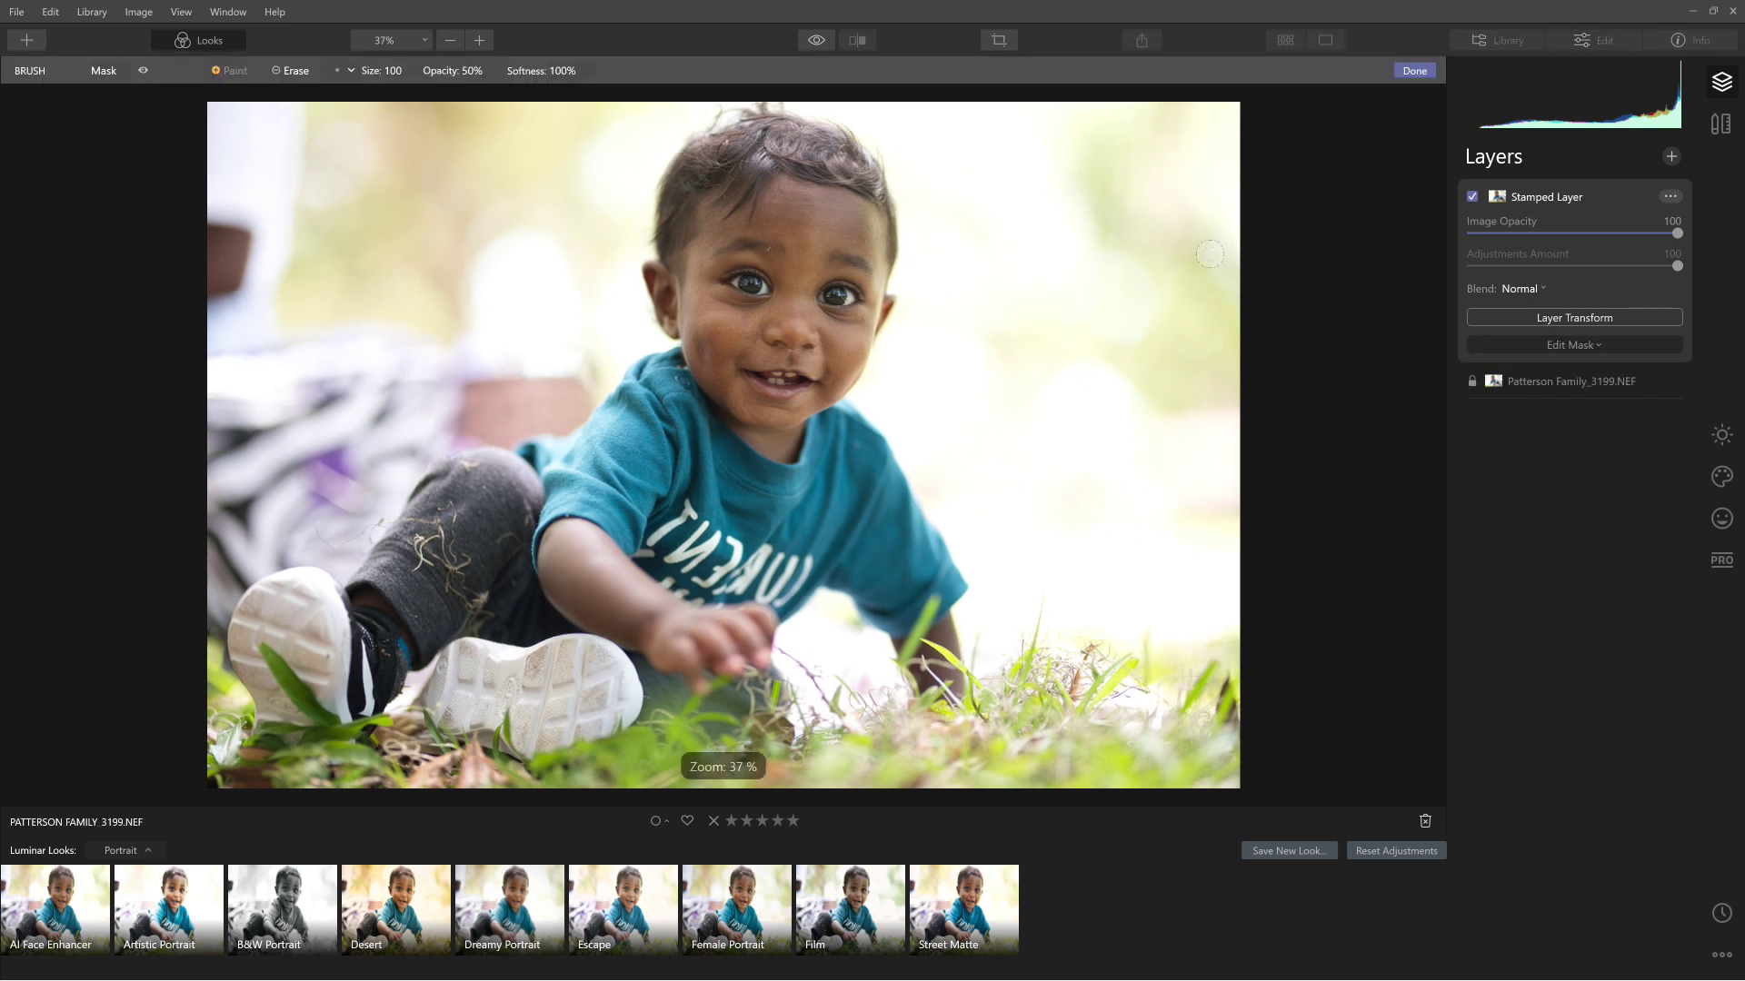
click(476, 72)
drag(486, 120, 564, 119)
key(ctrl+shift+h)
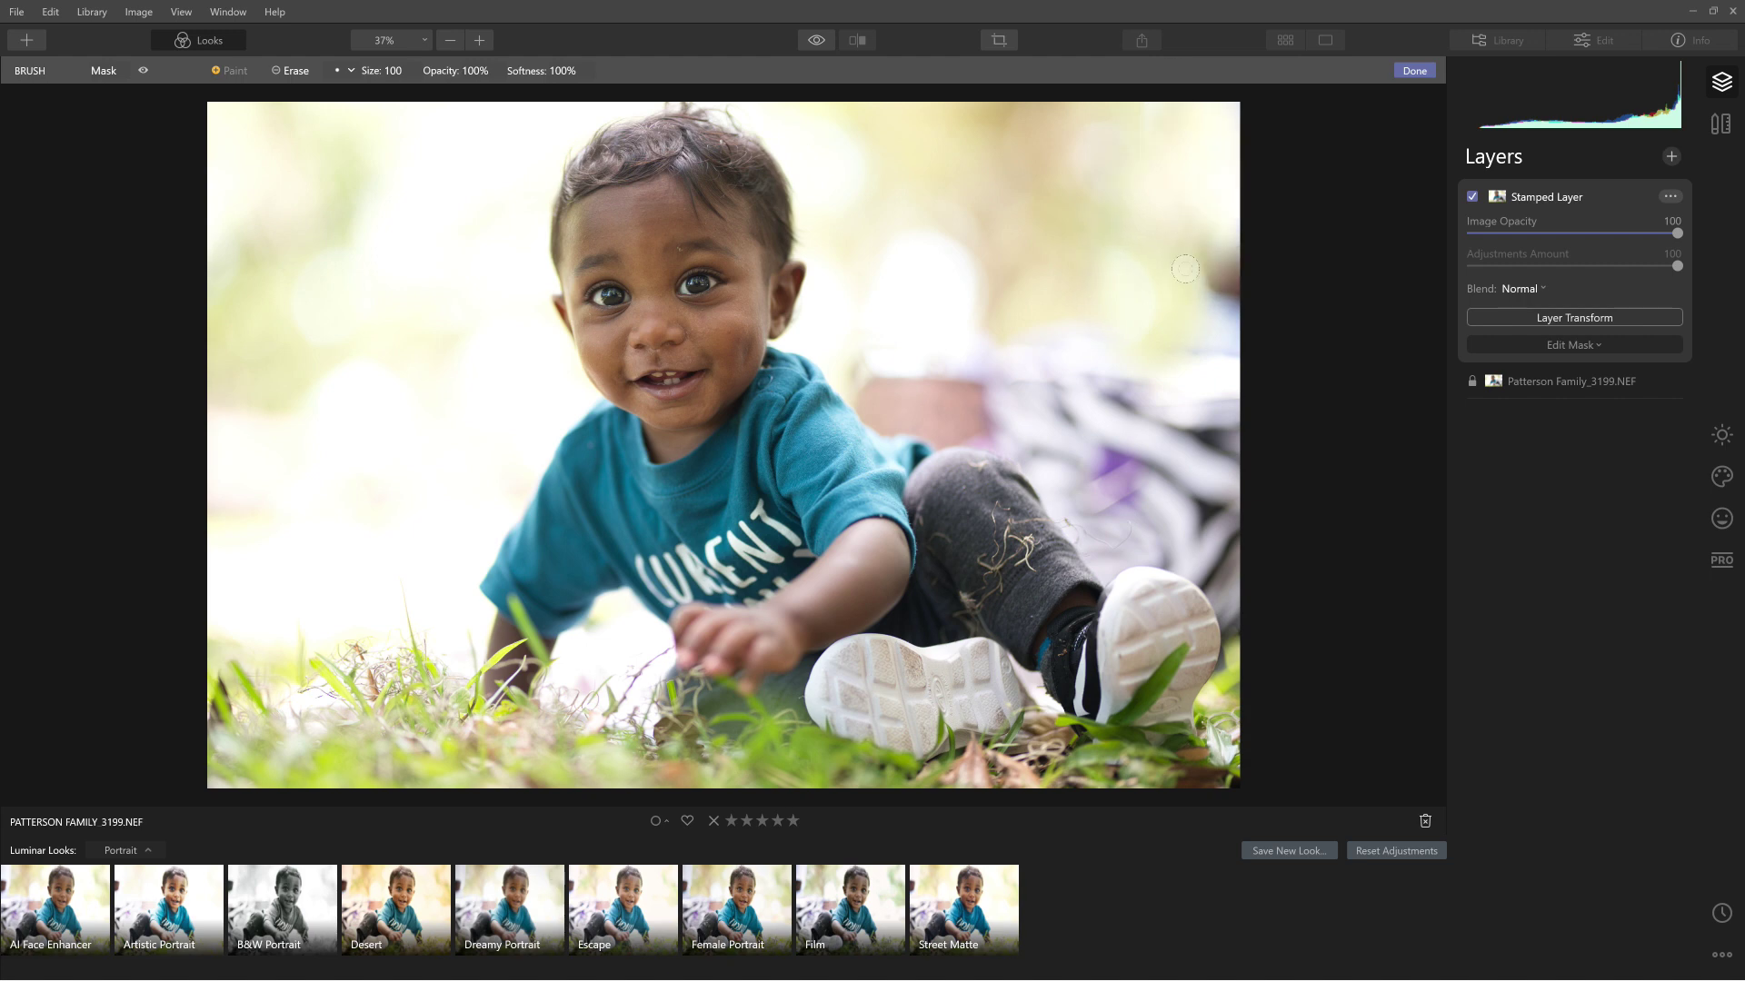
- Paint in the flipped background over the right-side blanket, then erase the ghostly second head
drag(1161, 283, 1174, 271)
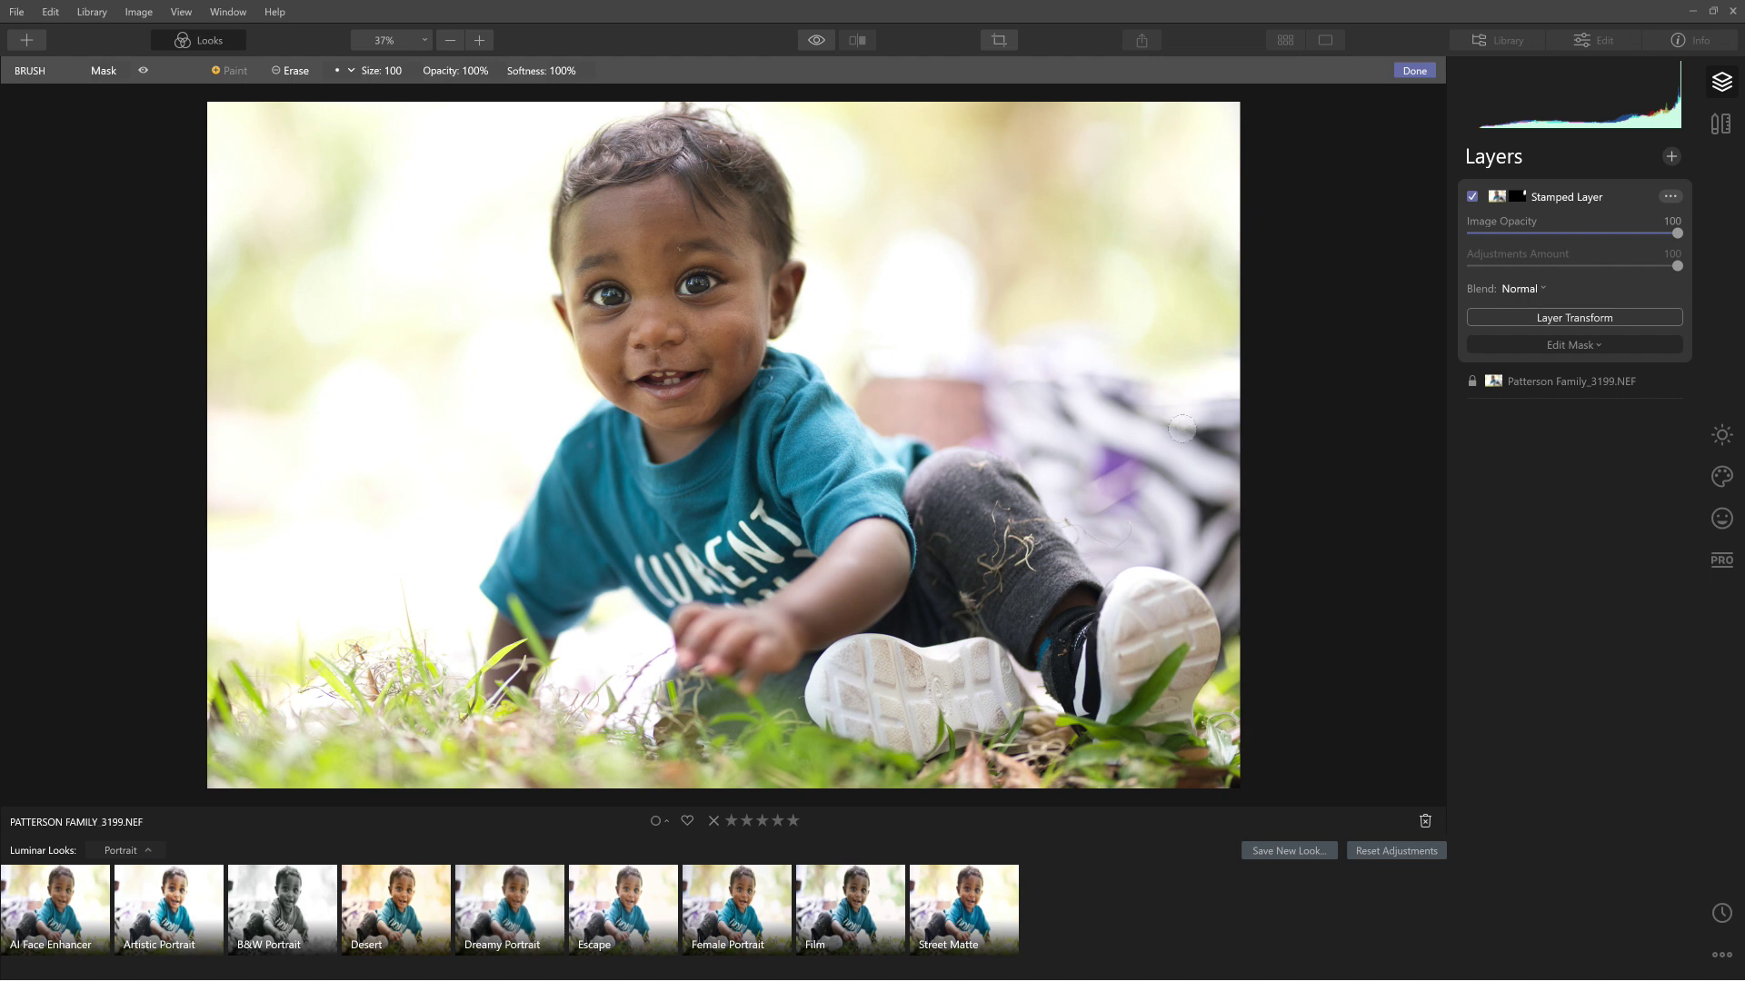
mouse_move(1173, 440)
mouse_down()
mouse_move(1117, 354)
mouse_move(1100, 379)
mouse_move(1144, 400)
mouse_move(1079, 389)
mouse_move(1174, 497)
mouse_move(1092, 467)
mouse_move(1041, 380)
mouse_move(1081, 495)
mouse_move(1028, 406)
mouse_up()
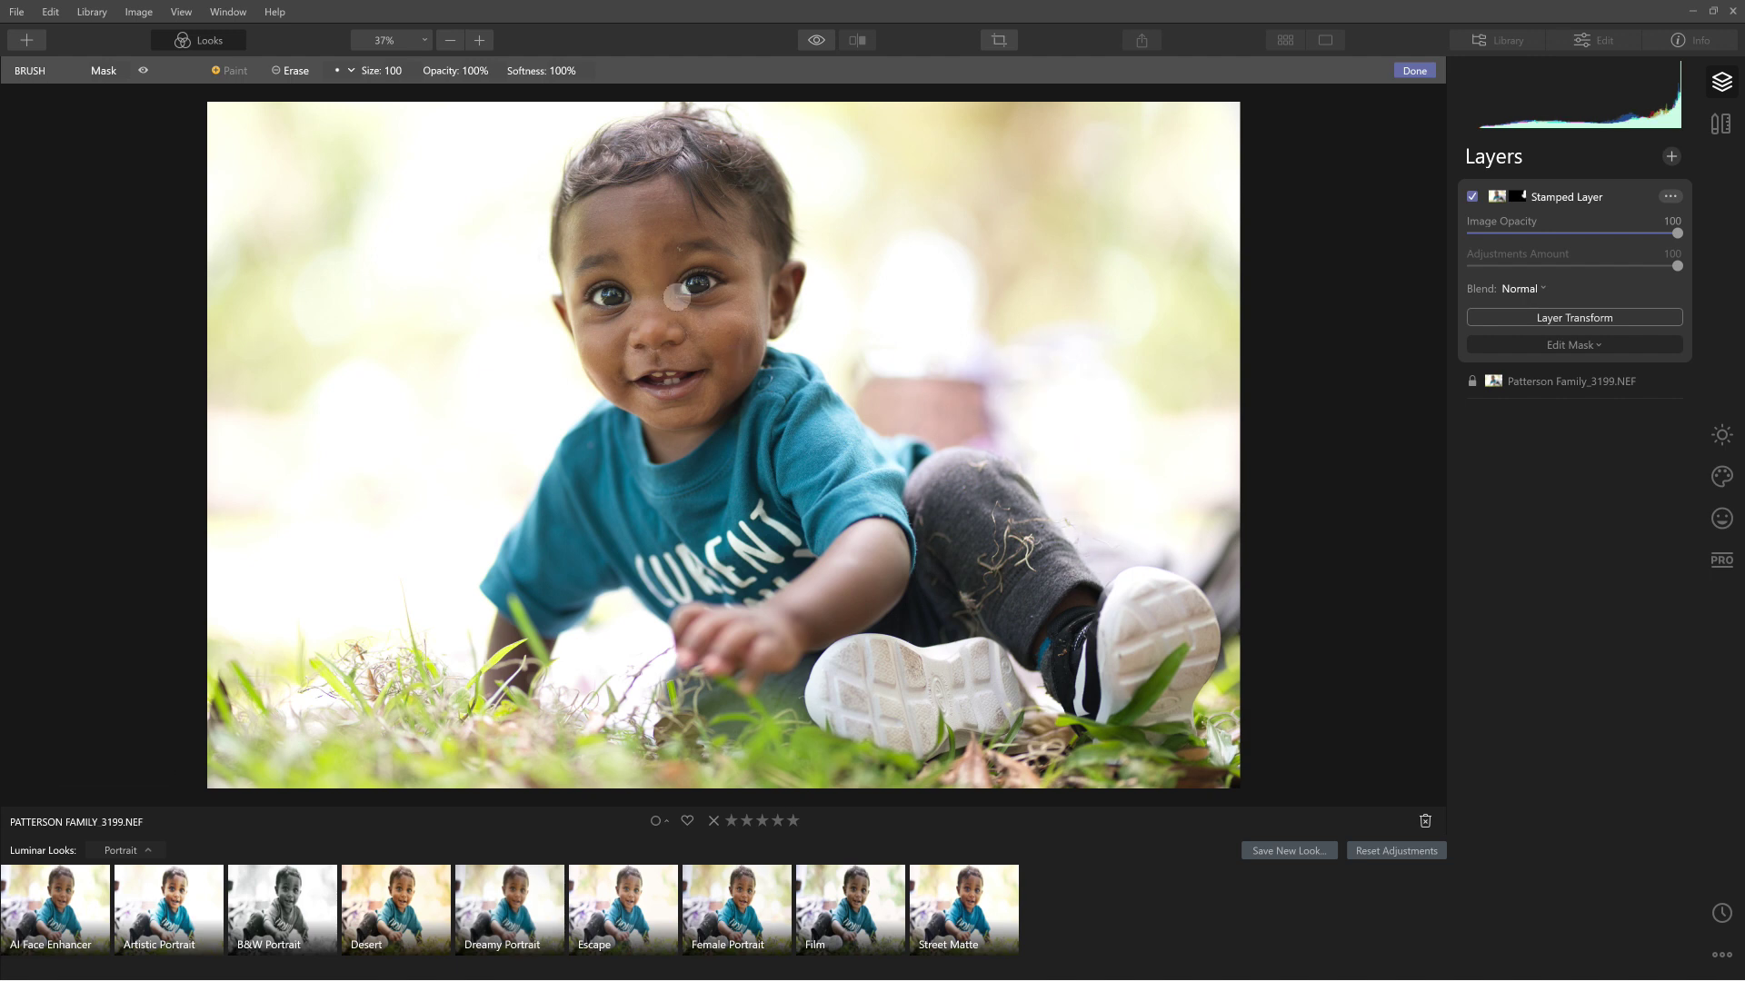
mouse_move(815, 312)
mouse_down()
mouse_move(881, 382)
mouse_move(773, 252)
mouse_move(823, 259)
mouse_up()
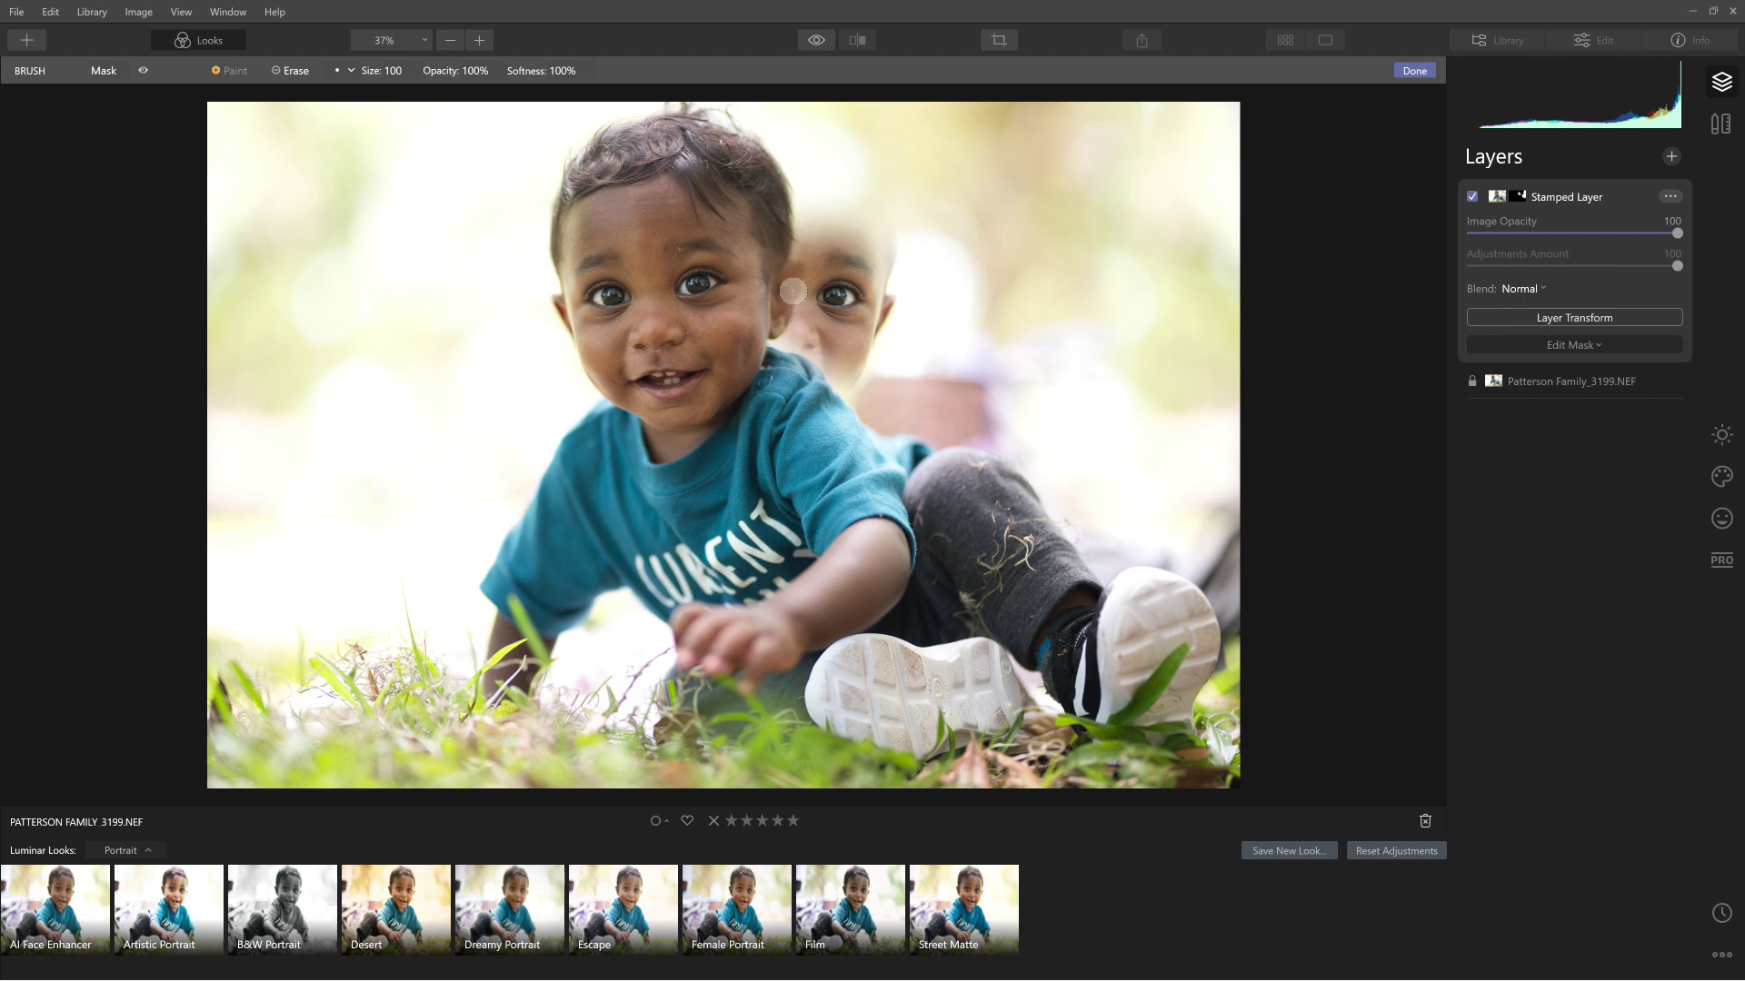
key(alt)
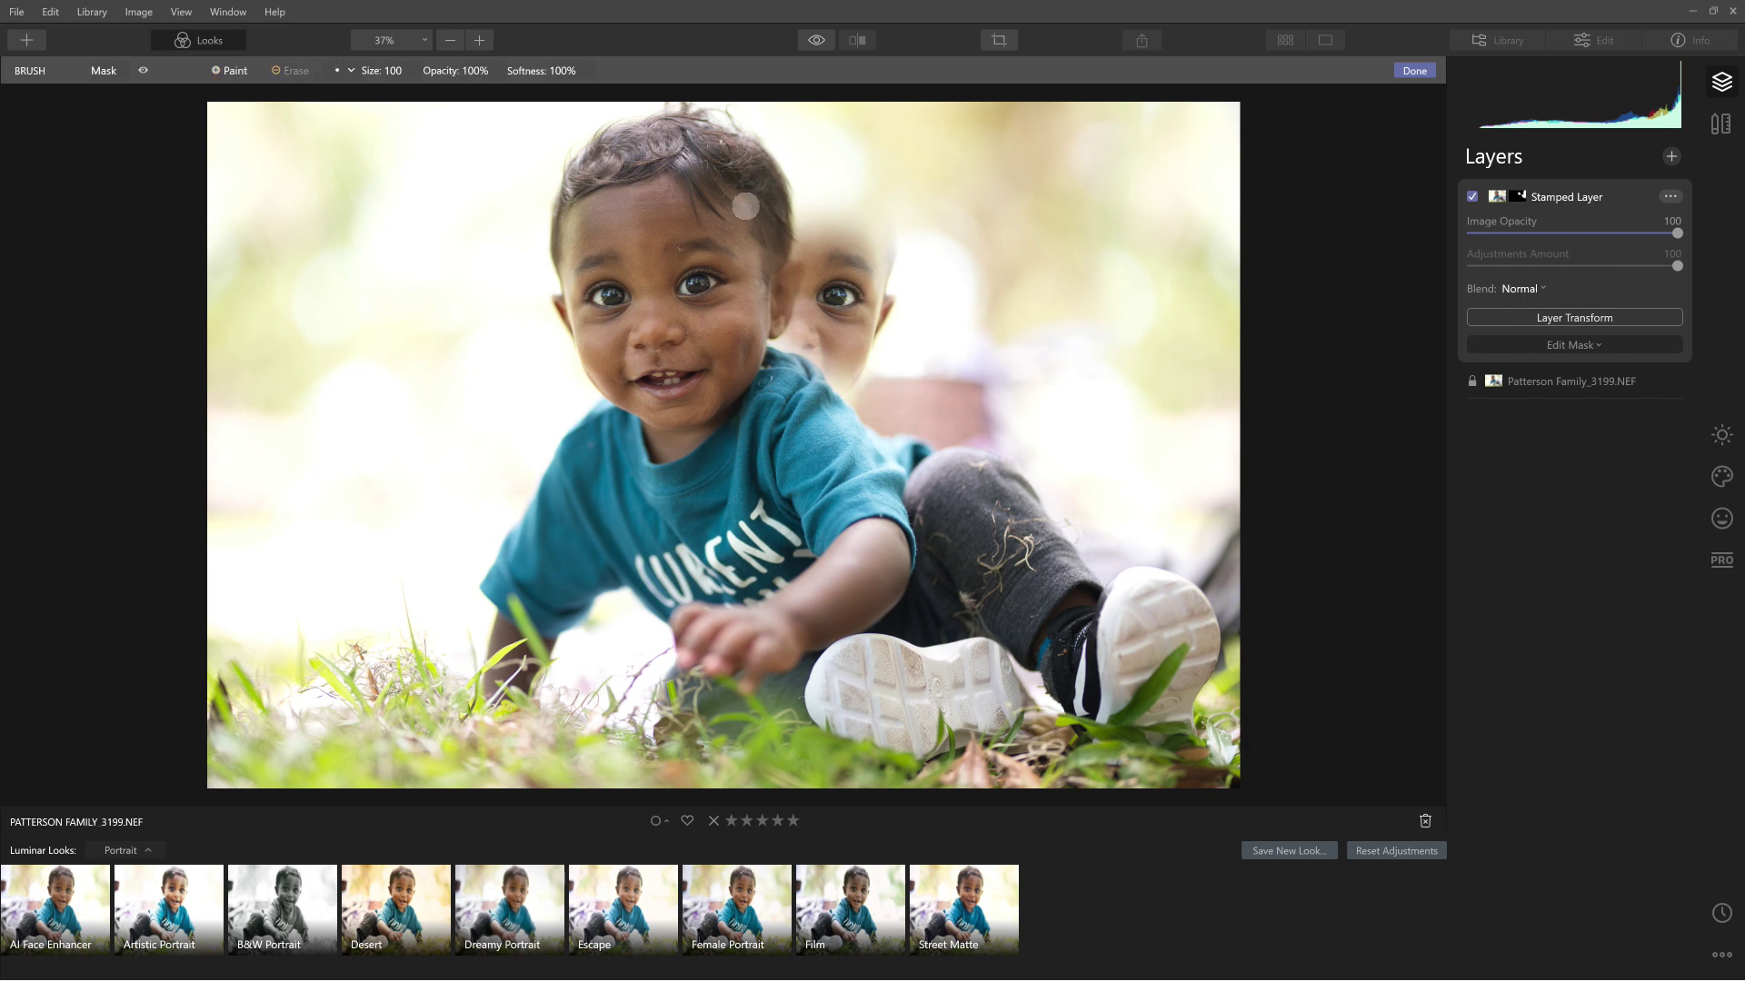
mouse_move(783, 199)
mouse_down()
mouse_move(858, 235)
mouse_move(754, 234)
mouse_move(861, 271)
mouse_move(762, 276)
mouse_move(842, 297)
mouse_move(779, 299)
mouse_move(823, 345)
mouse_up()
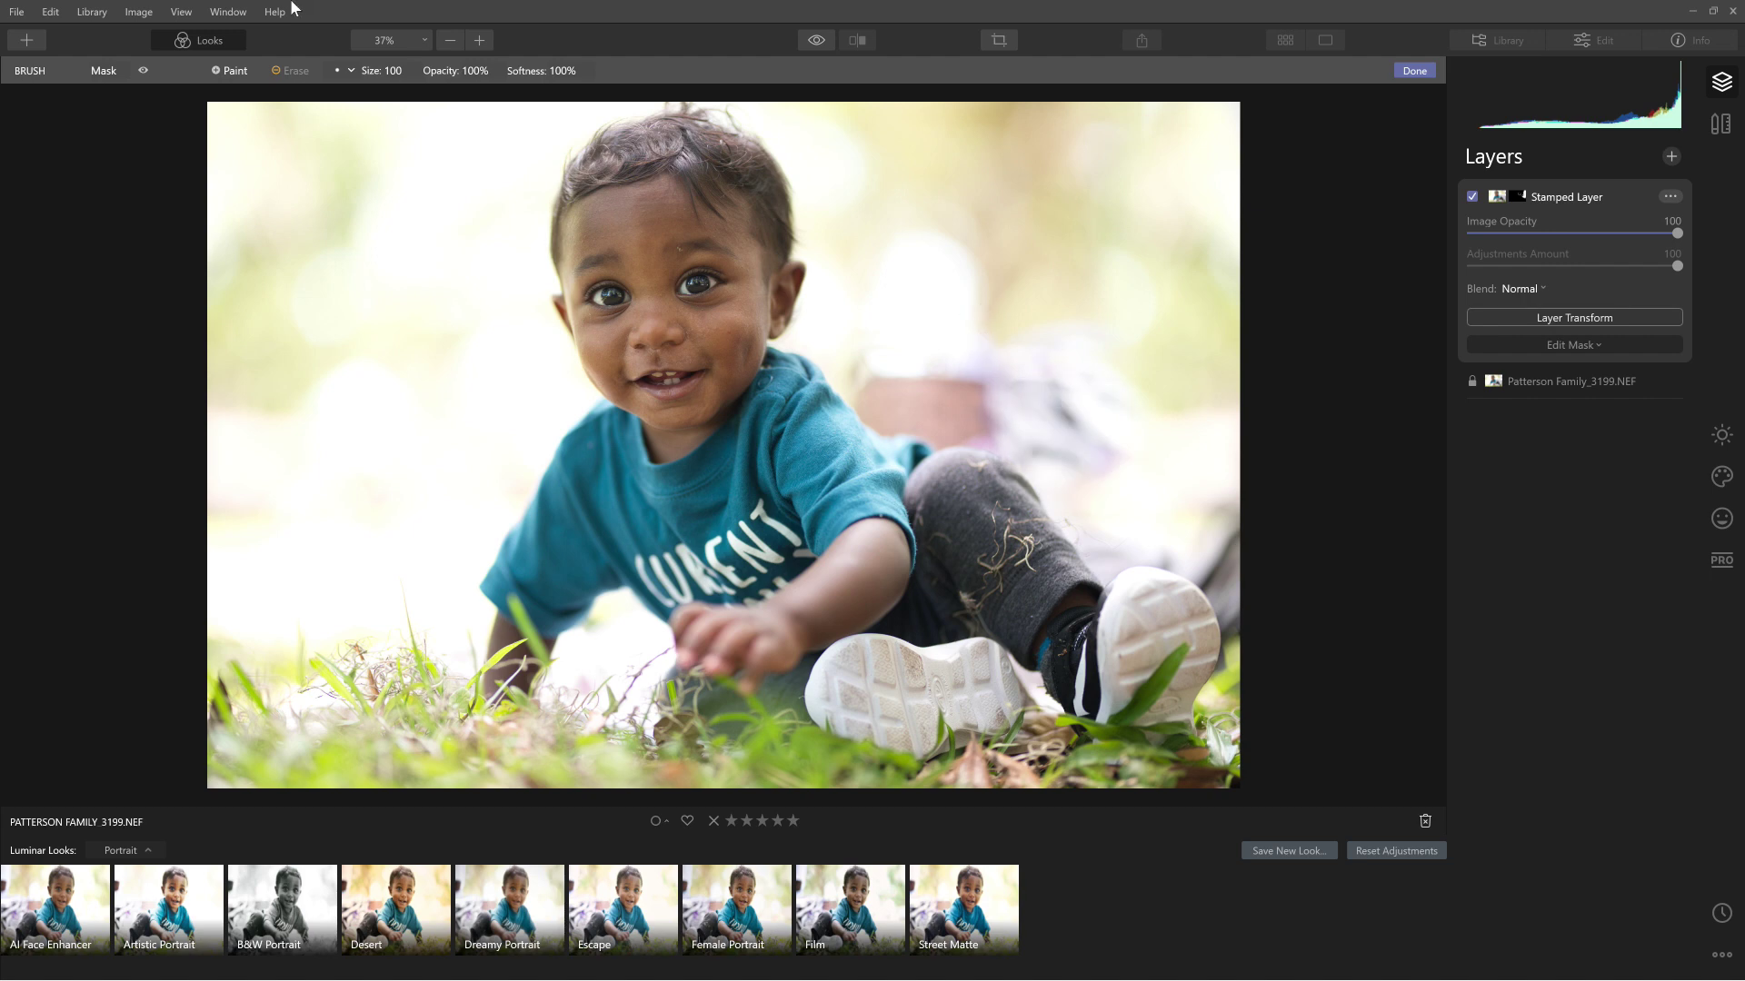
- Refine the mask around the child's shoulder, replacing the purple clothing and fixing a dark smudge
click(290, 70)
mouse_move(1021, 361)
mouse_down()
mouse_move(1090, 459)
mouse_move(977, 418)
mouse_move(1022, 386)
mouse_move(906, 356)
mouse_move(980, 446)
mouse_move(921, 363)
mouse_up()
key(bracketleft)
key(bracketleft)
key(bracketleft)
key(bracketleft)
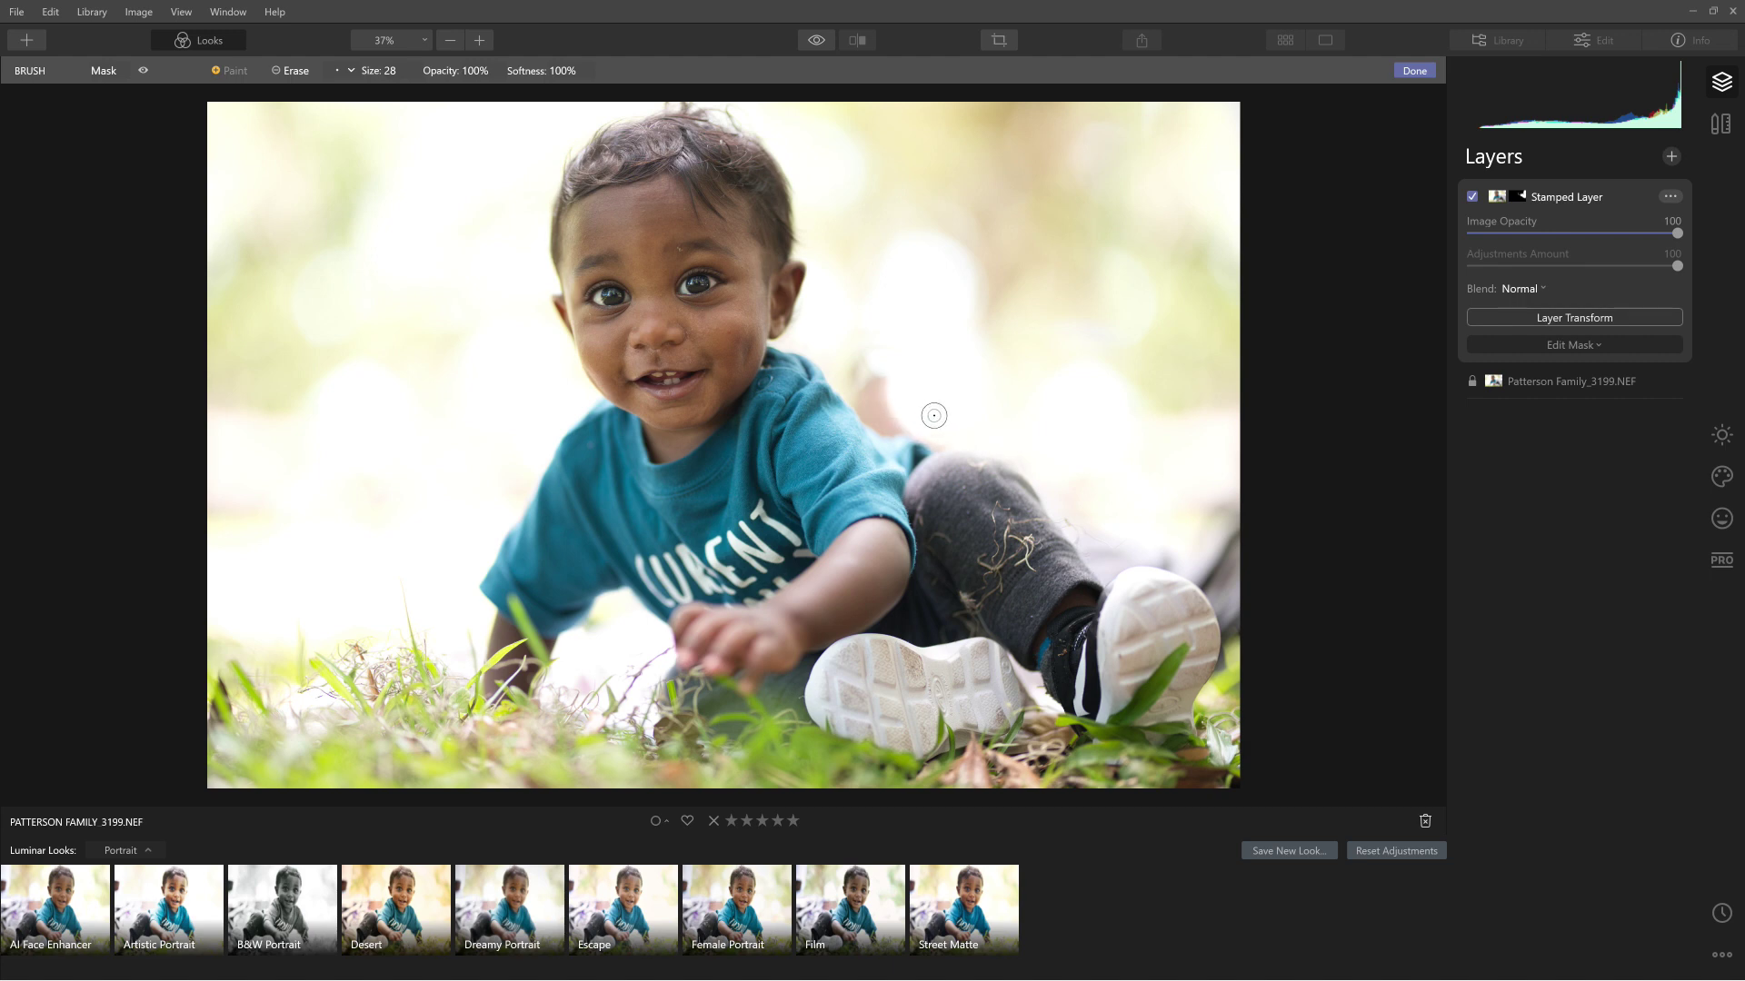
drag(889, 424, 887, 420)
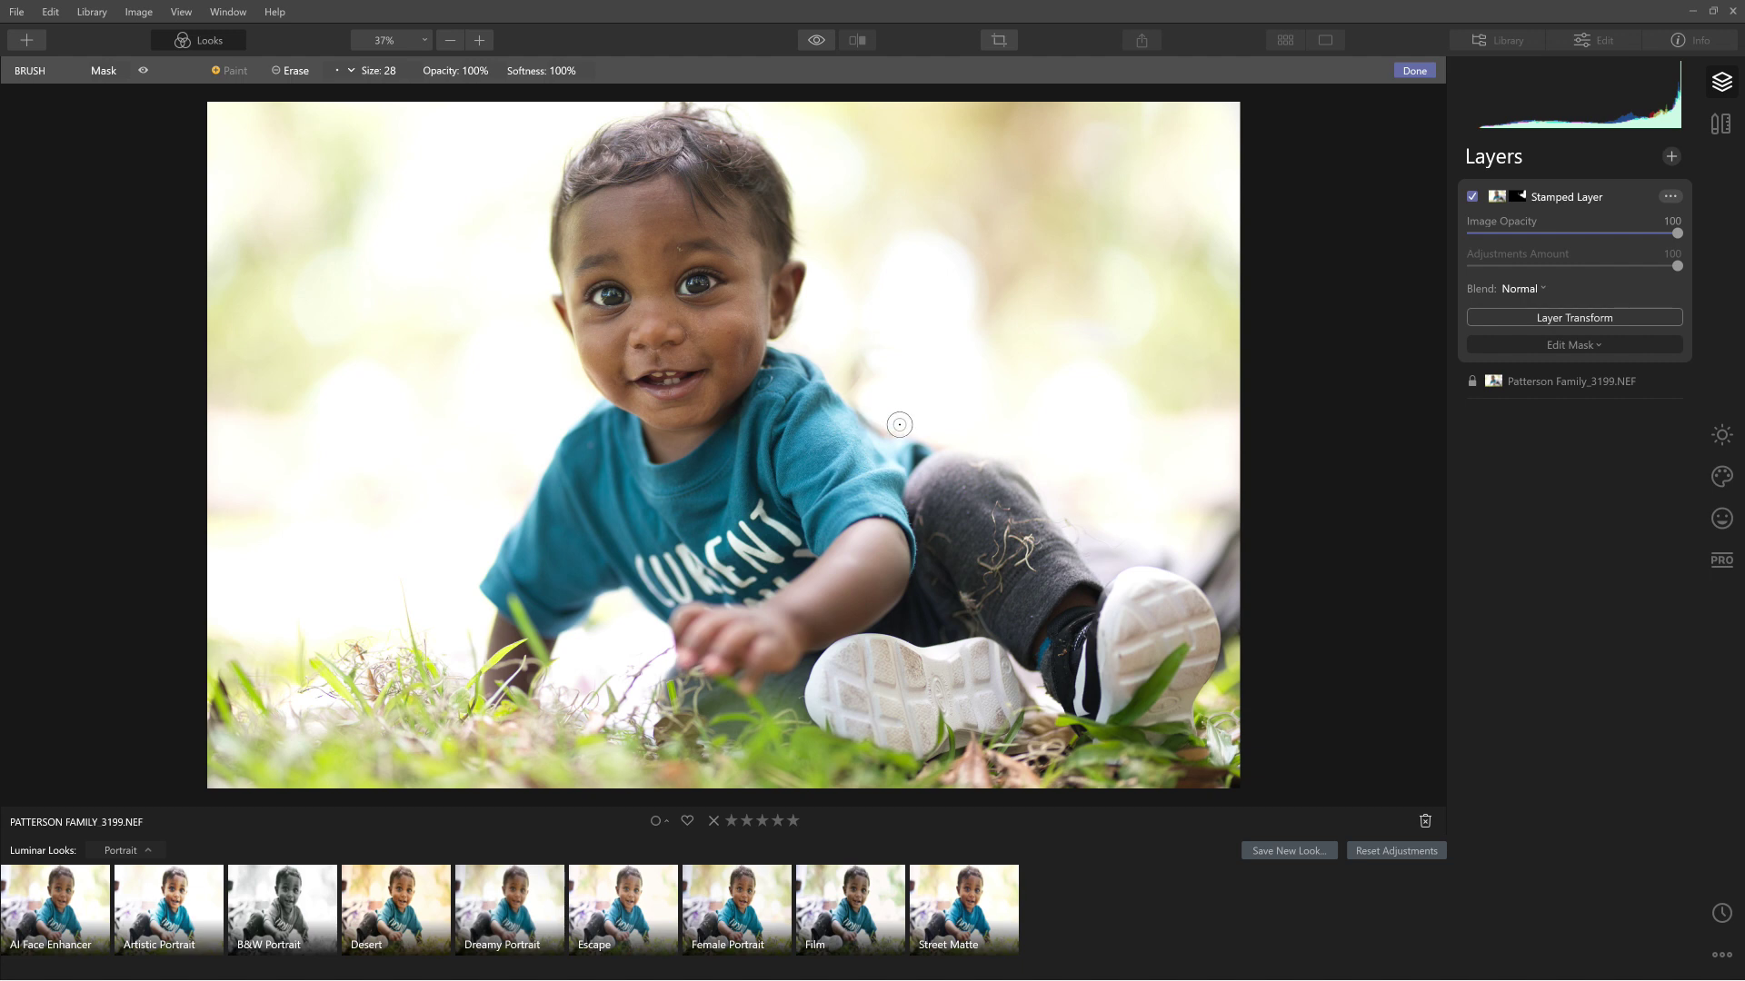
drag(860, 378, 872, 390)
key(alt)
click(845, 377)
- Enlarge the brush to size 88 and reveal flipped background along the photo's right edge
key(alt)
key(bracketright)
key(bracketright)
key(bracketright)
key(bracketright)
key(bracketright)
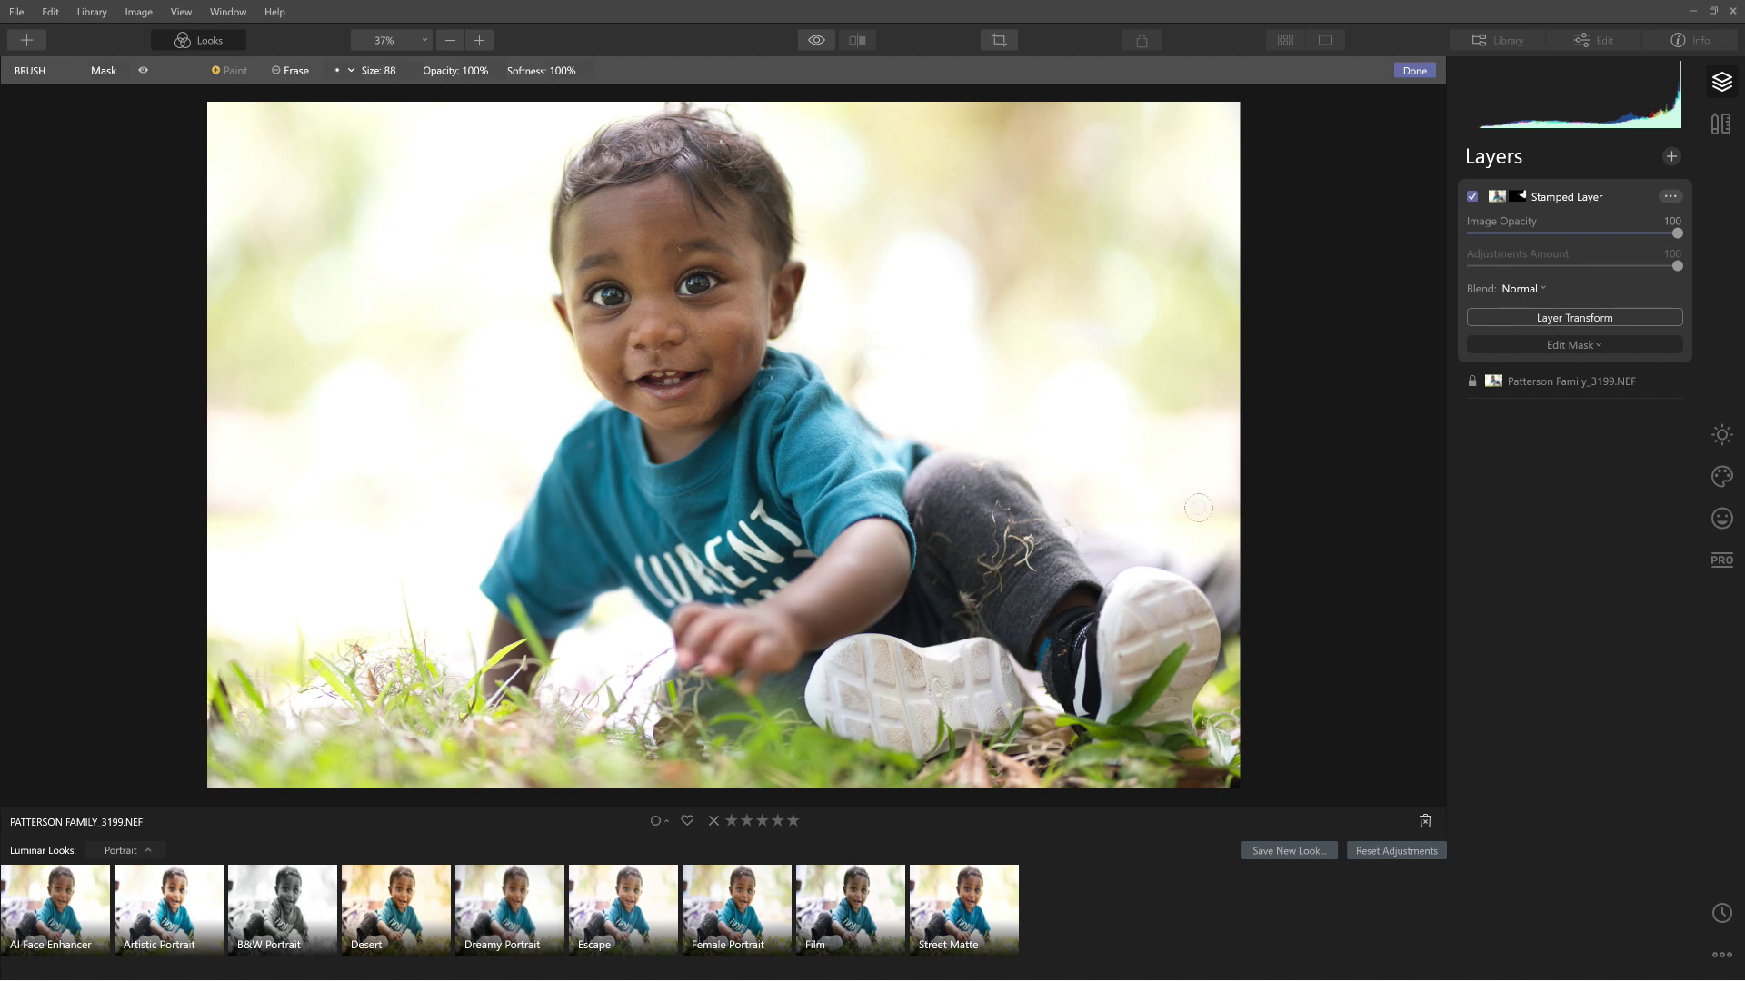
mouse_move(1233, 544)
mouse_down()
mouse_move(1186, 567)
mouse_move(1141, 509)
mouse_up()
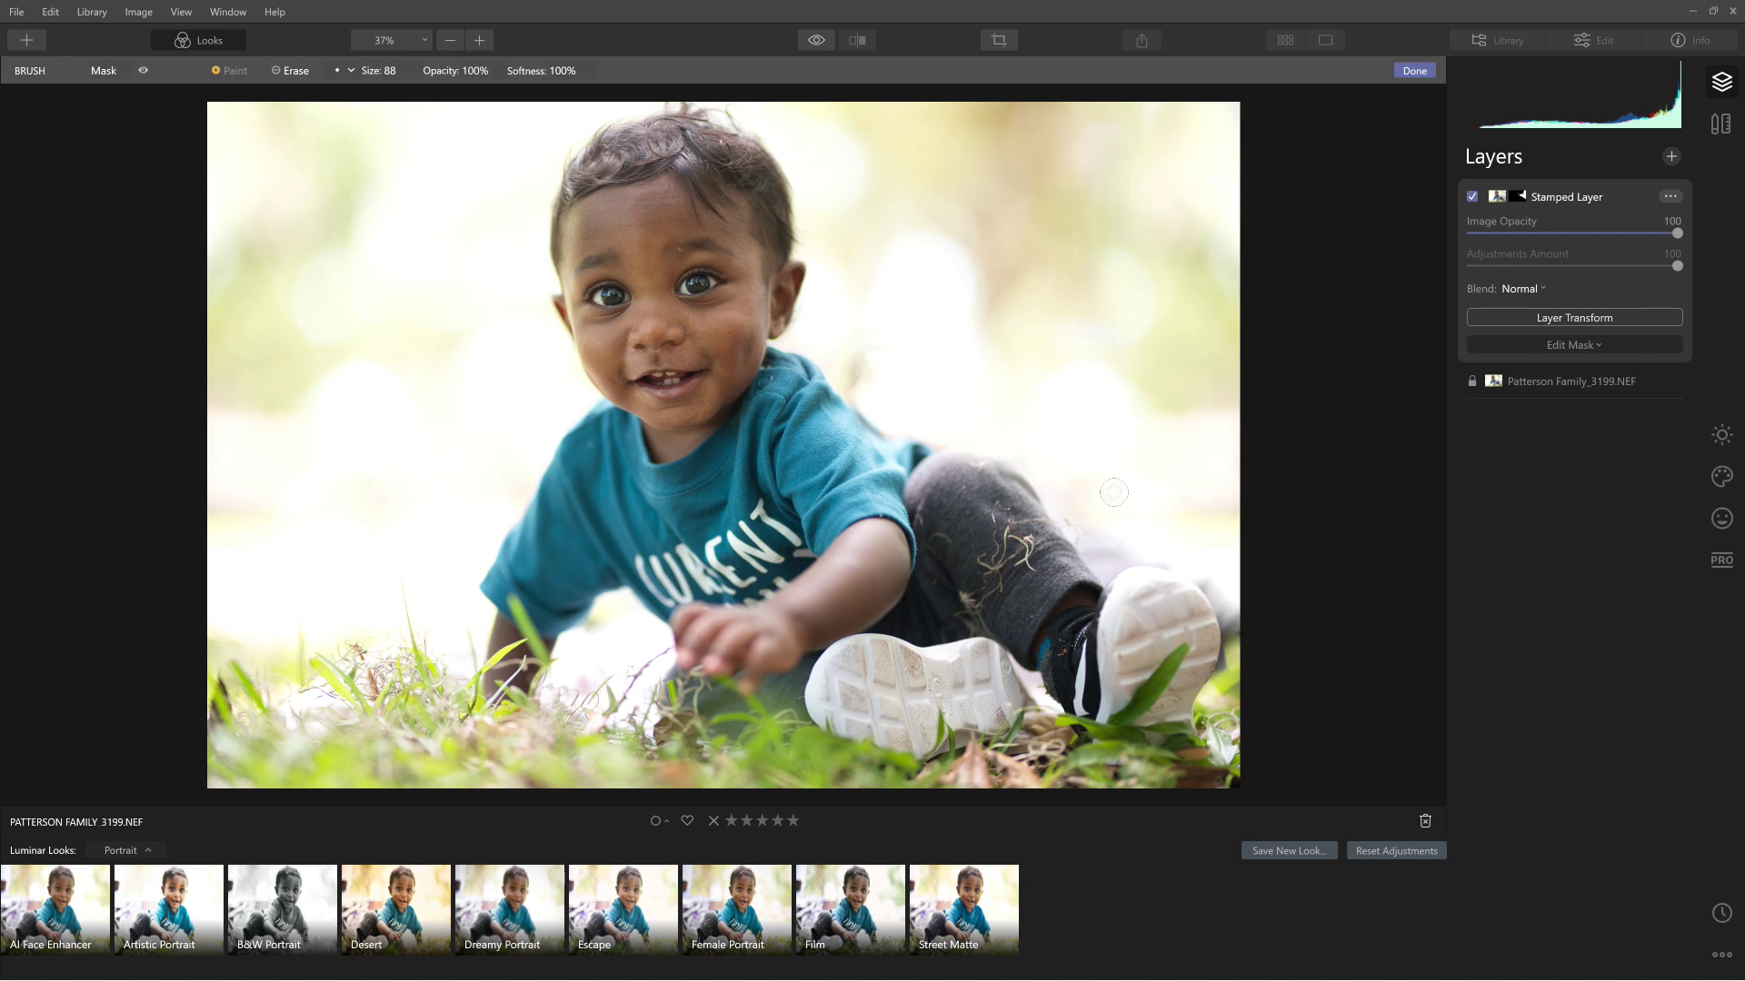
- Lower the brush opacity to 44% and softly erase the mask along the right edge
click(479, 72)
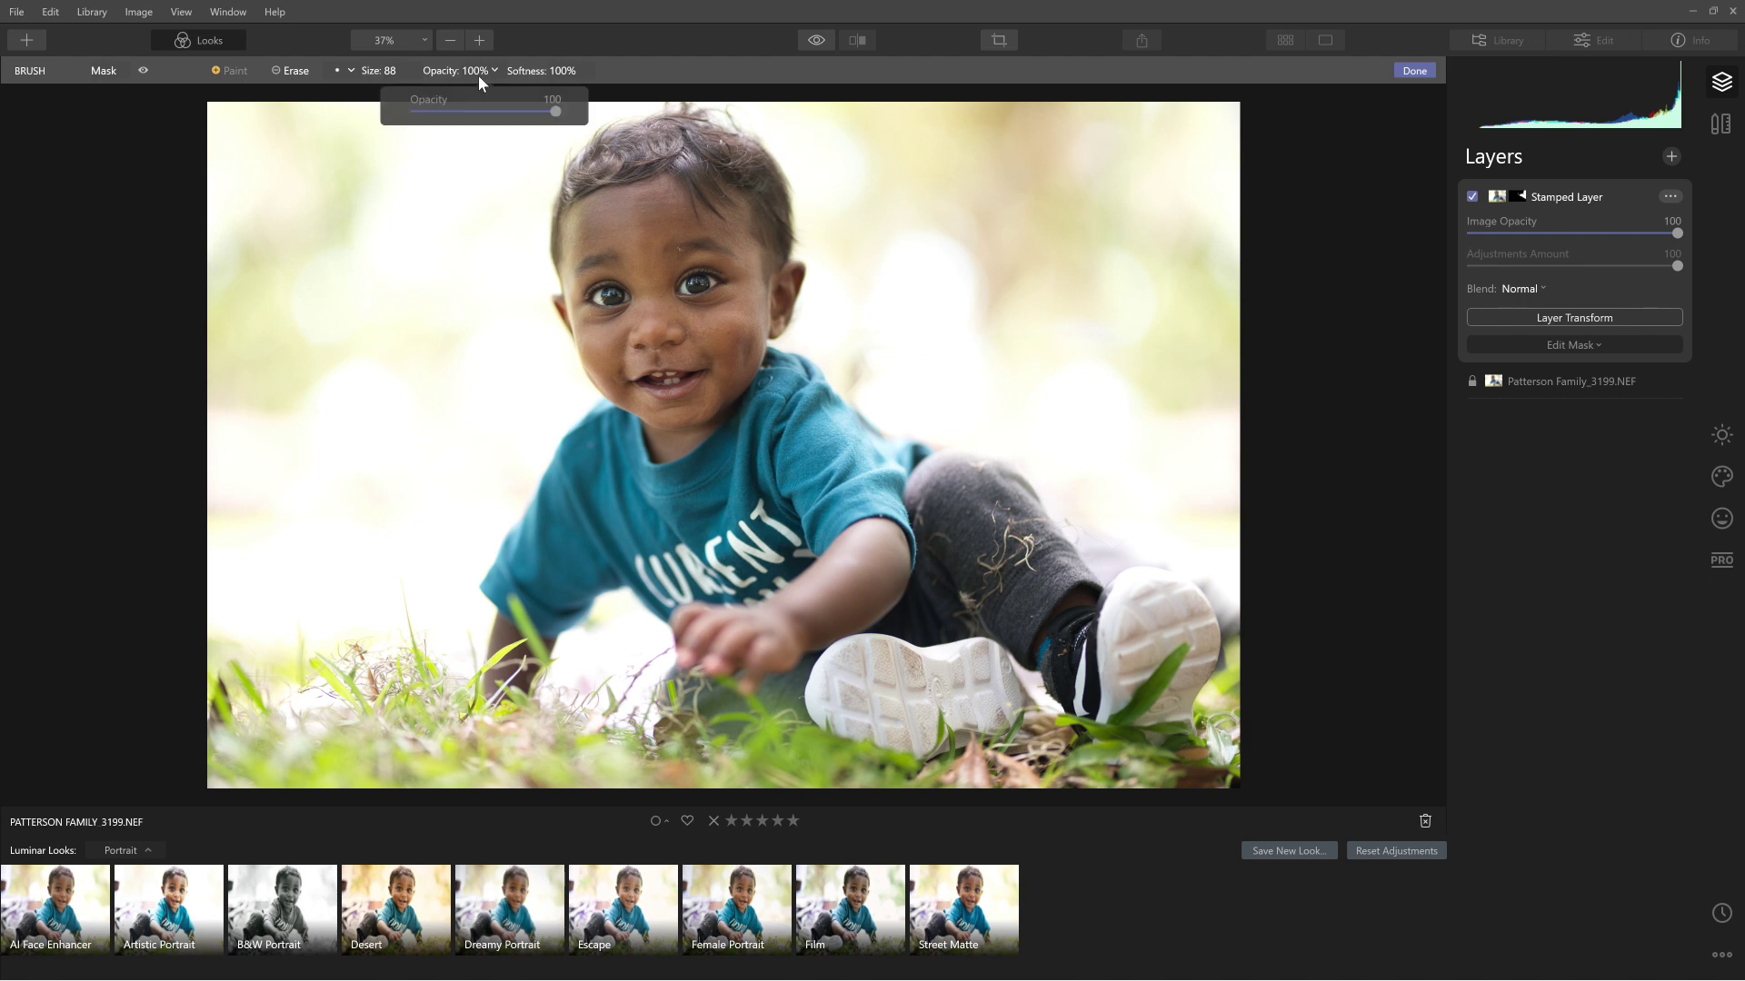
drag(555, 118, 477, 118)
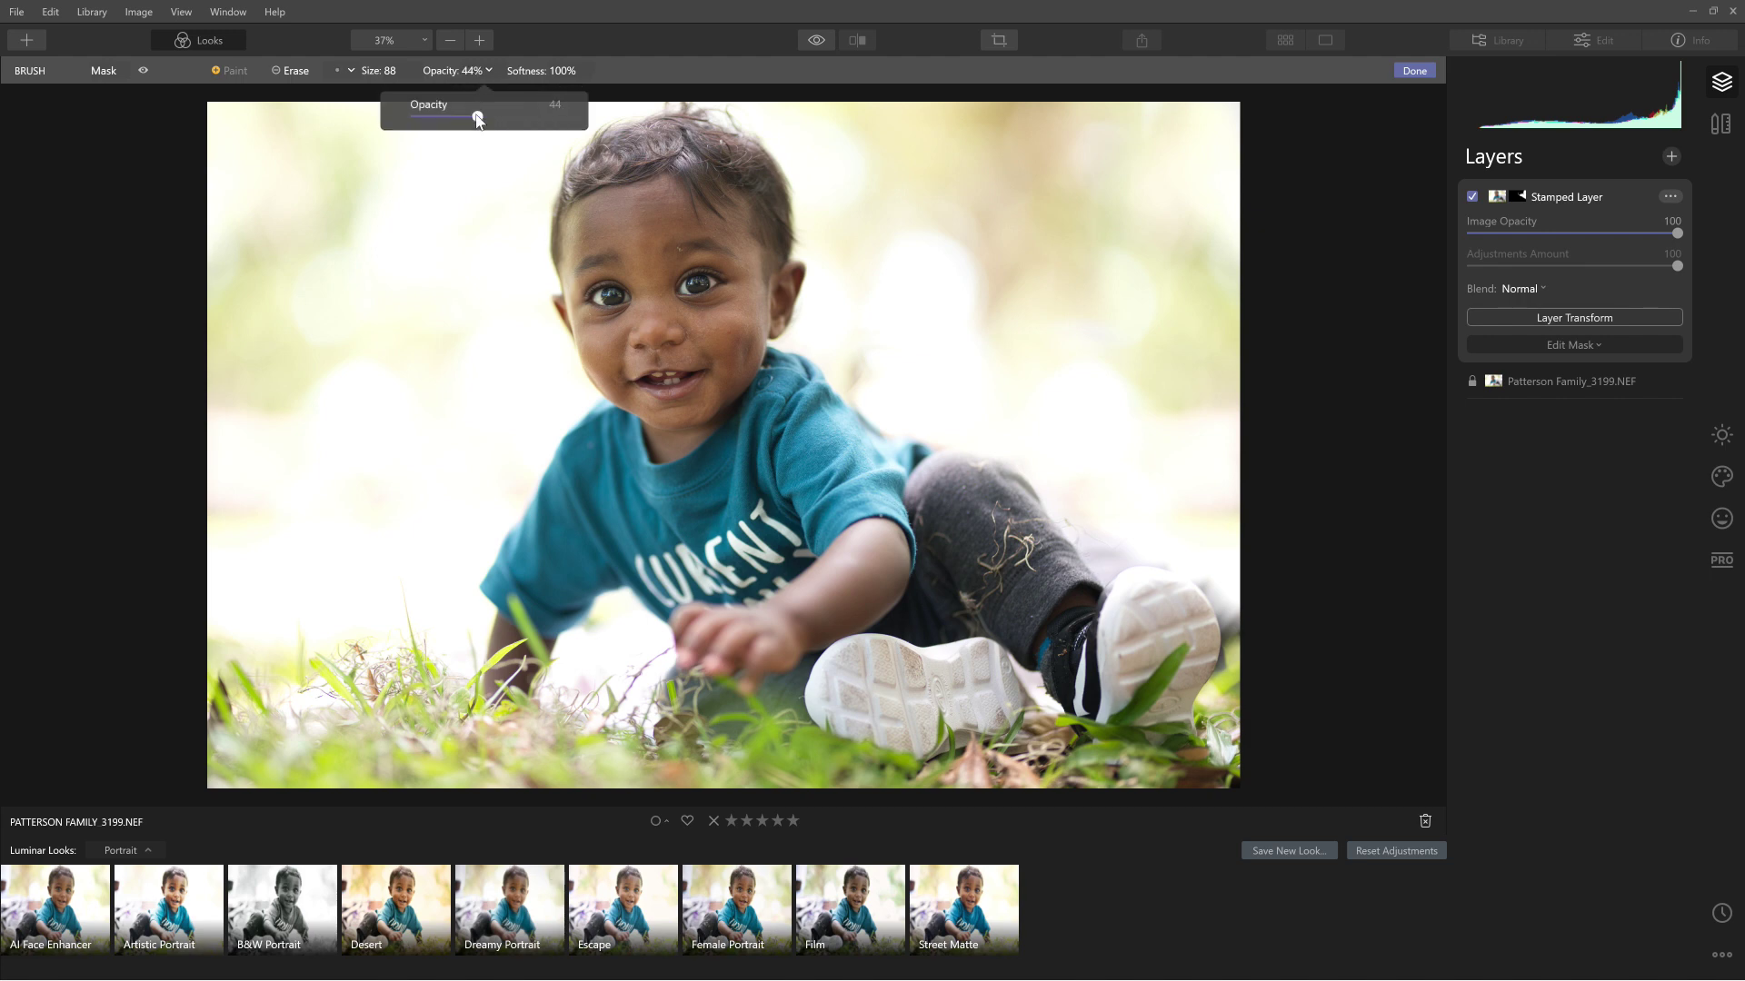
drag(1114, 545, 1107, 486)
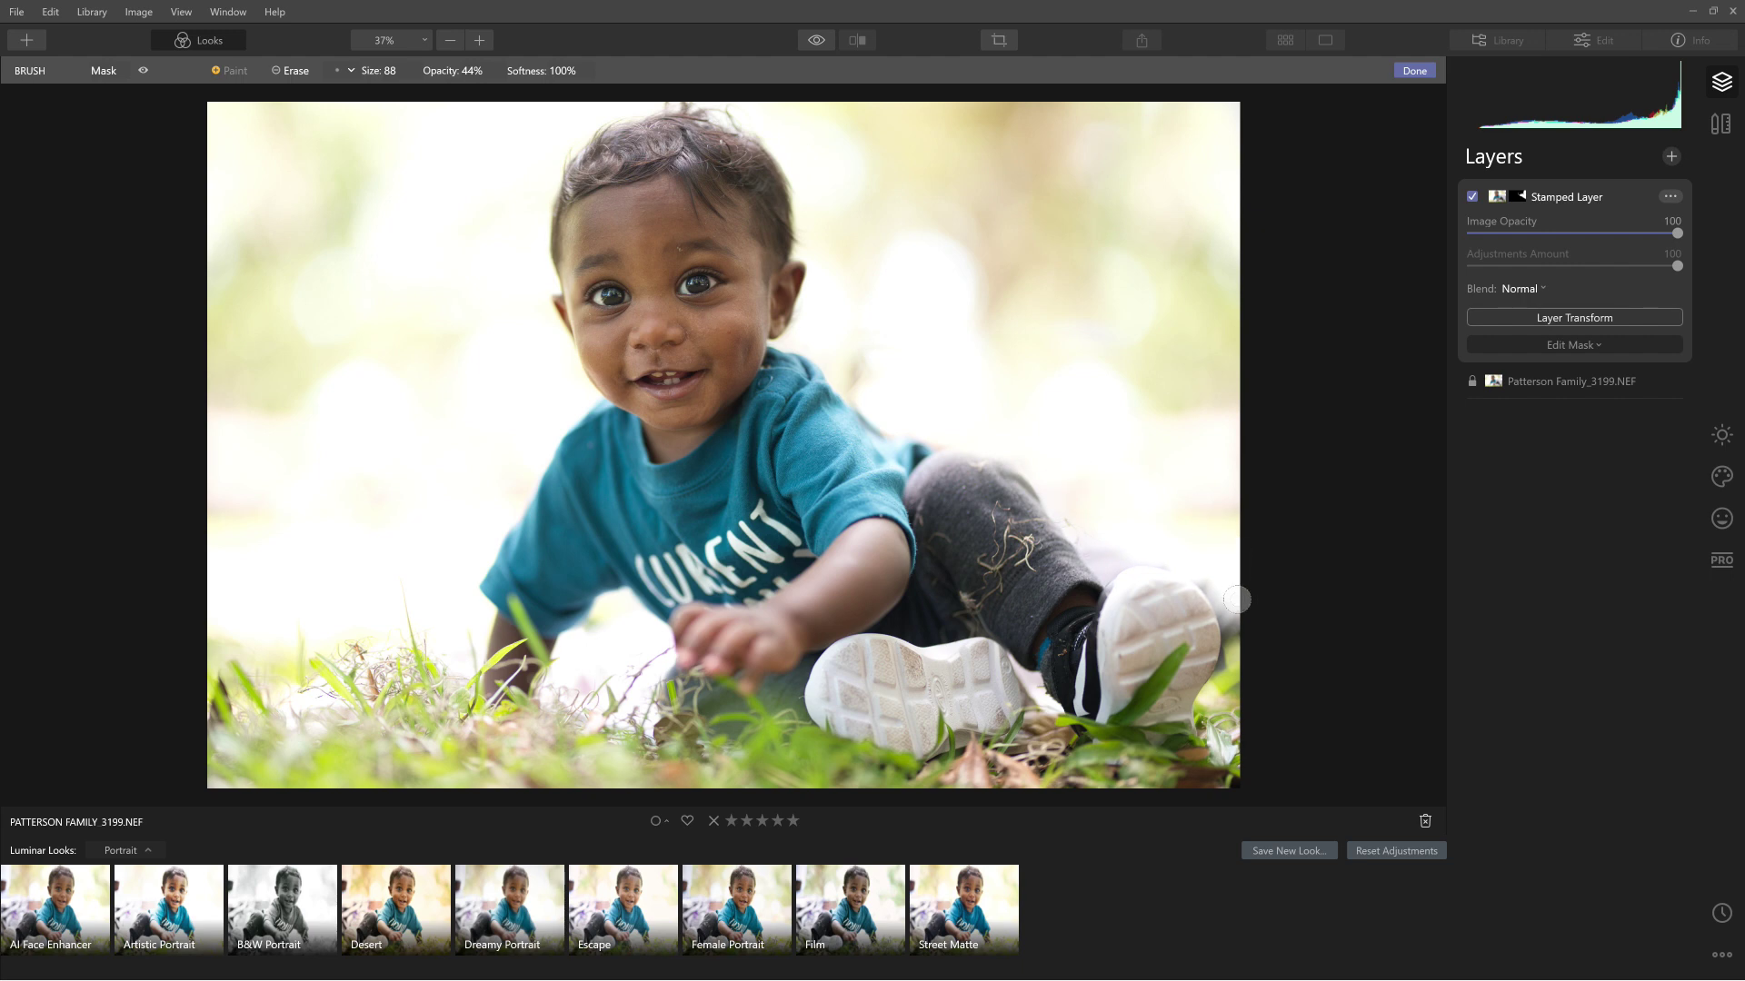
drag(1238, 568, 1210, 526)
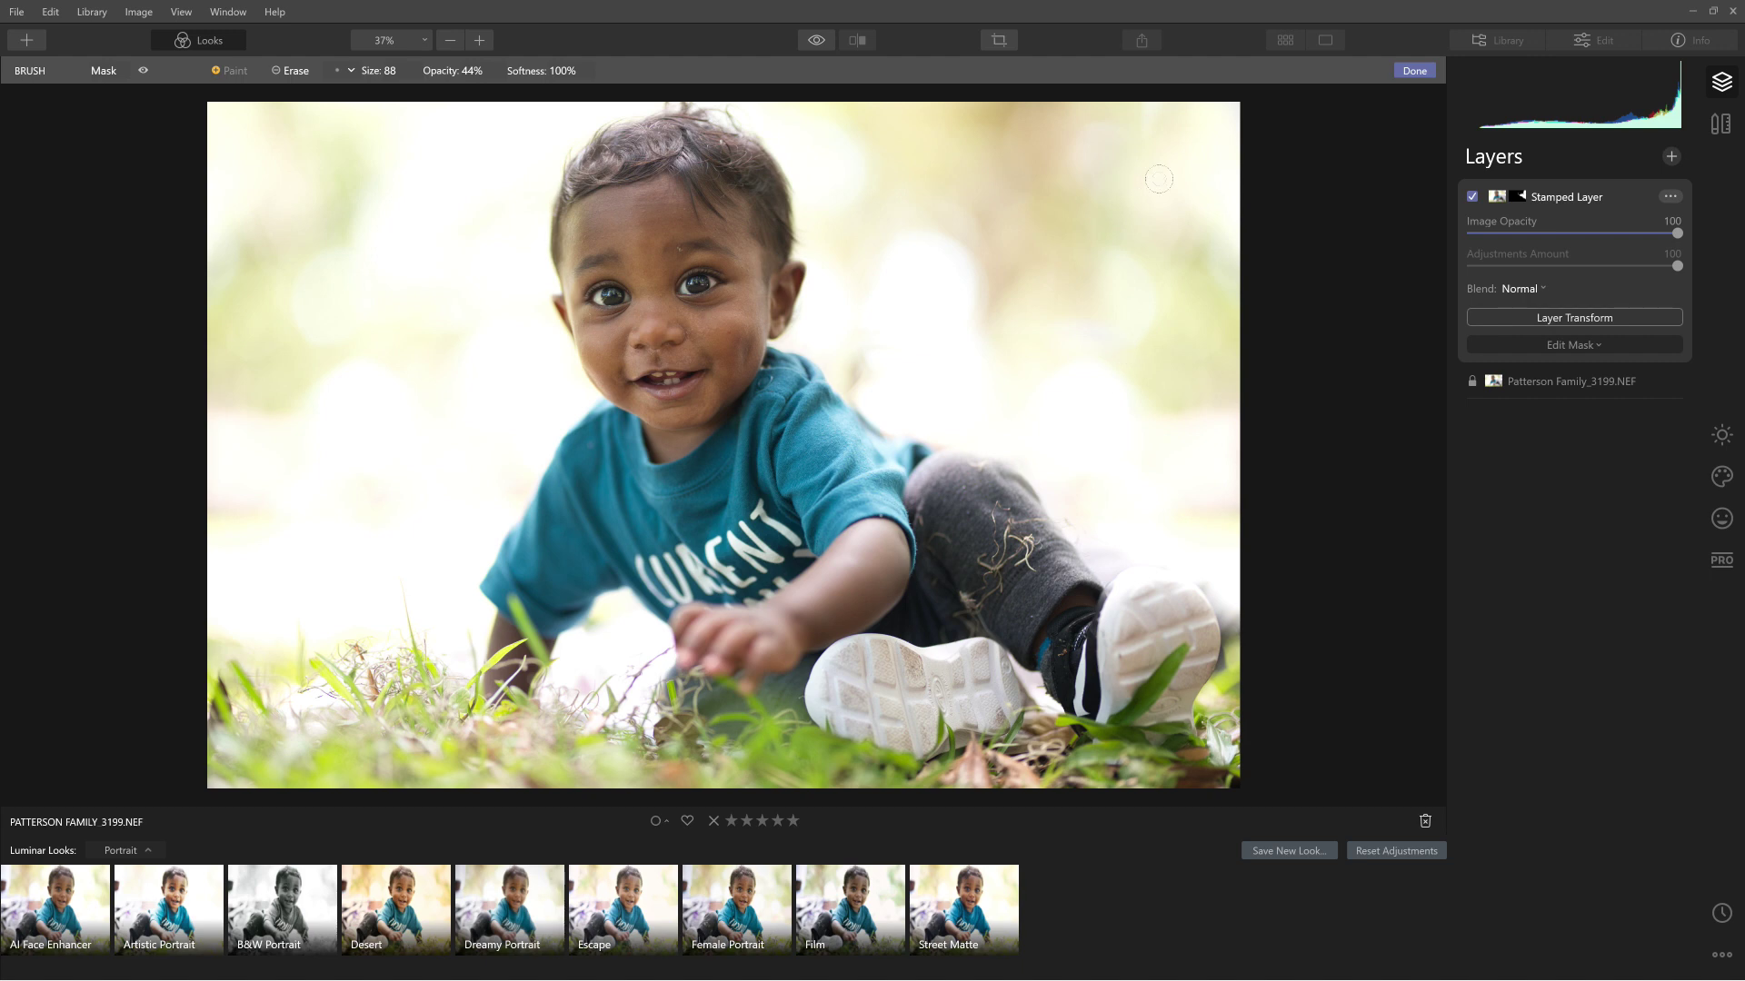
- Merge all edits into a new stamped layer and apply the Dreamy Portrait look
click(1670, 158)
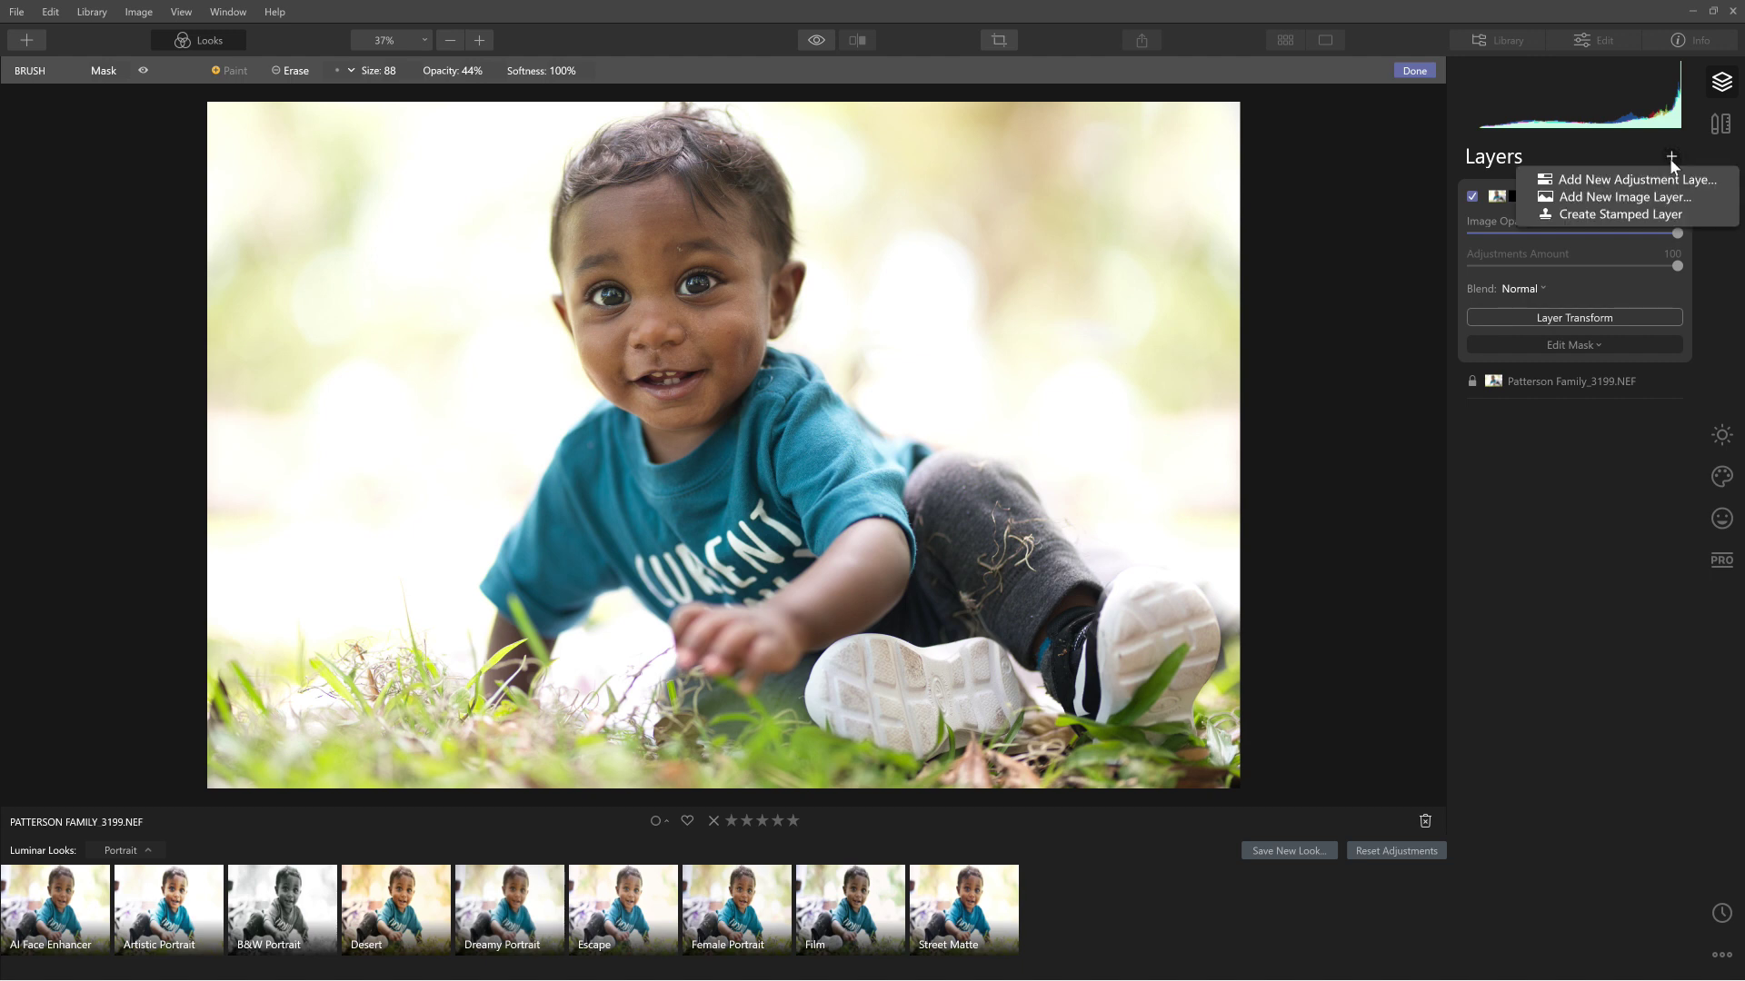
click(1645, 214)
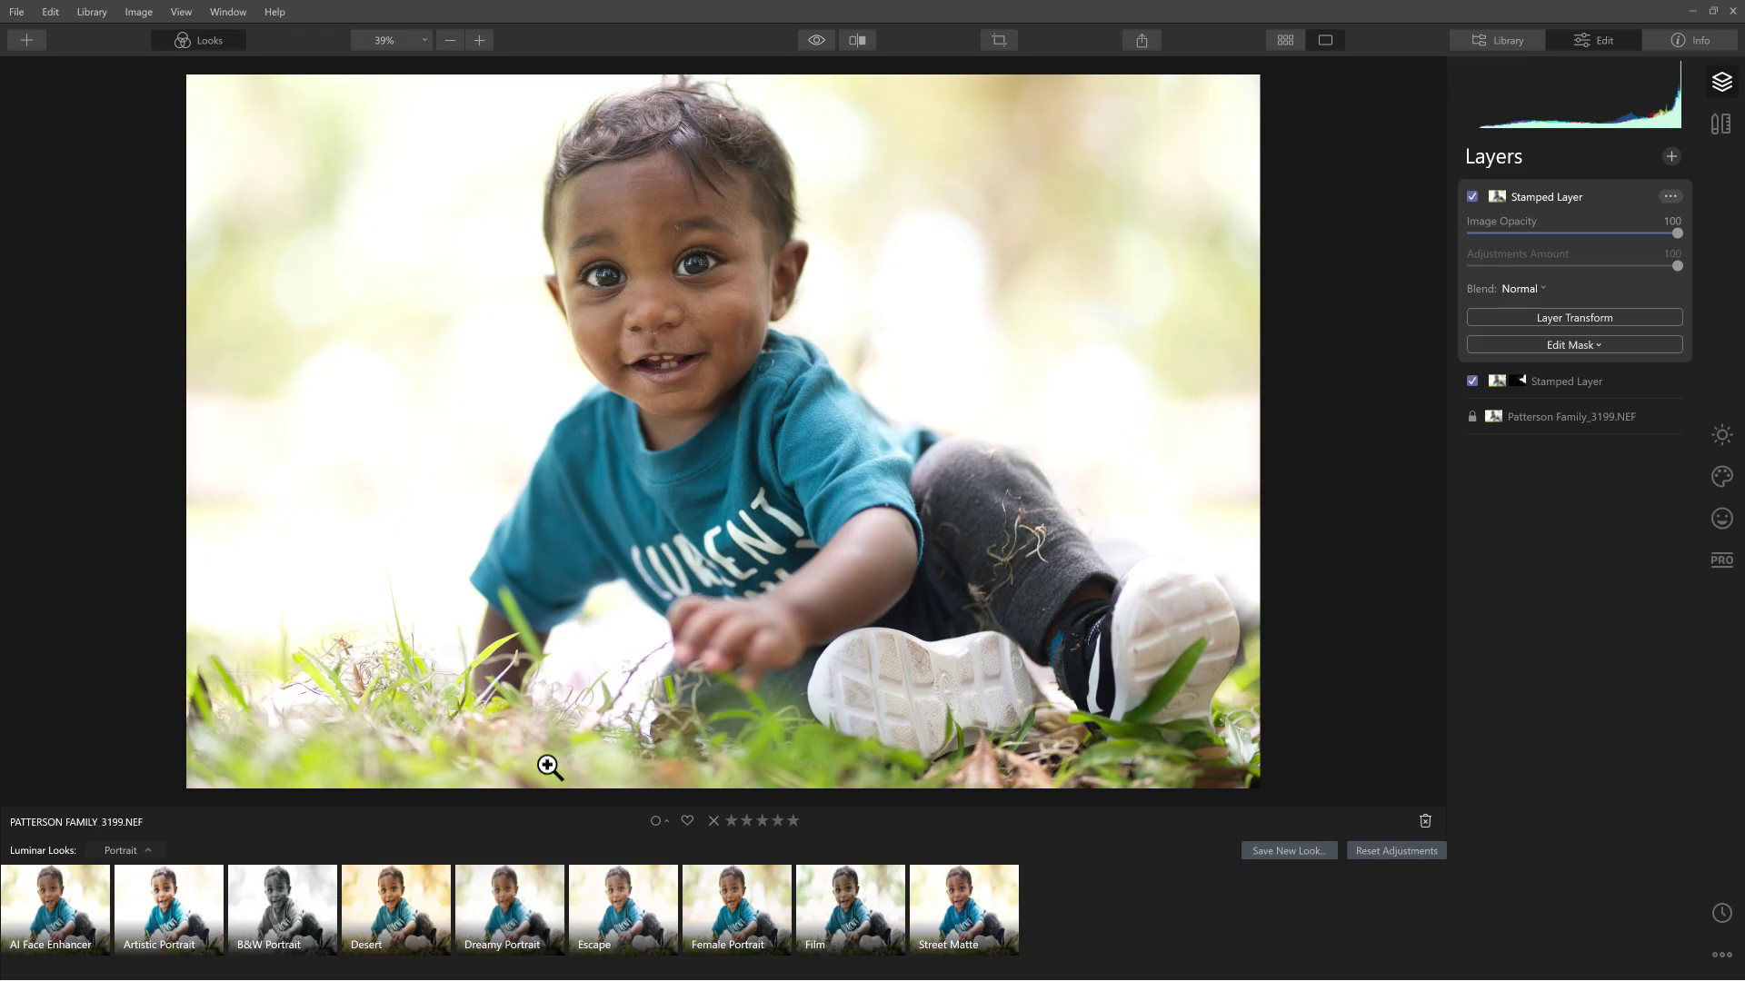
click(529, 903)
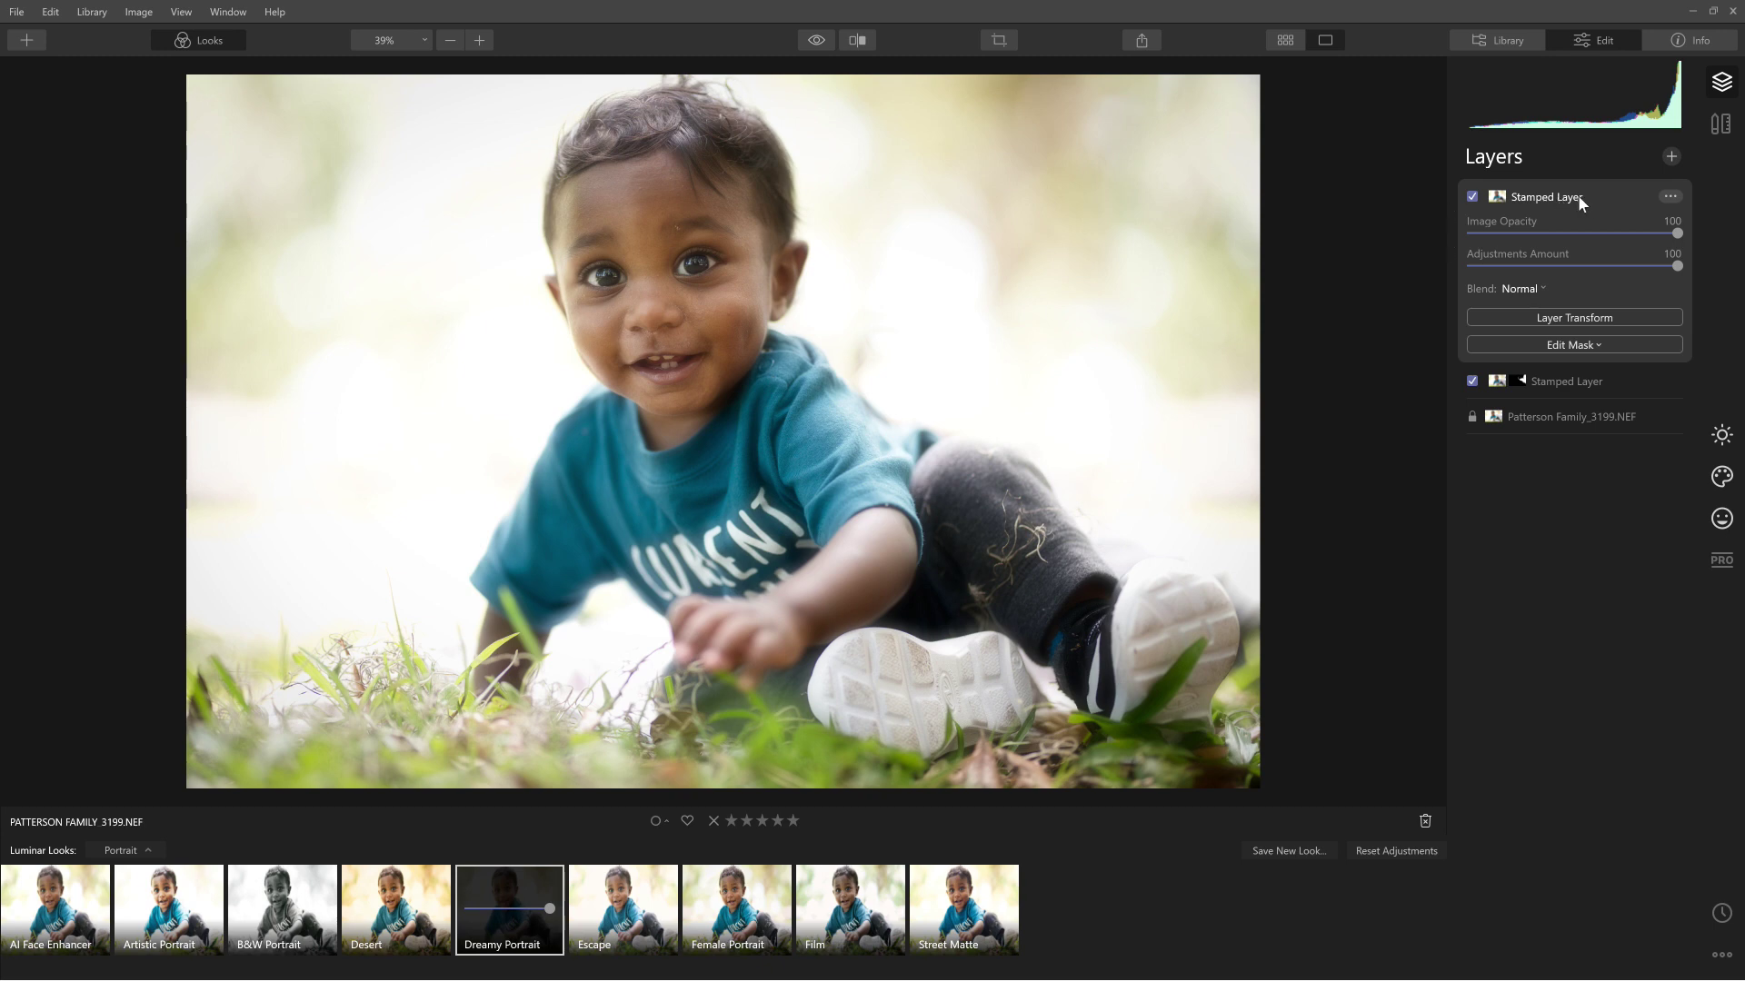
- Add an Essentials vignette centred on the child's face with Size 27 and Amount -73
click(1724, 437)
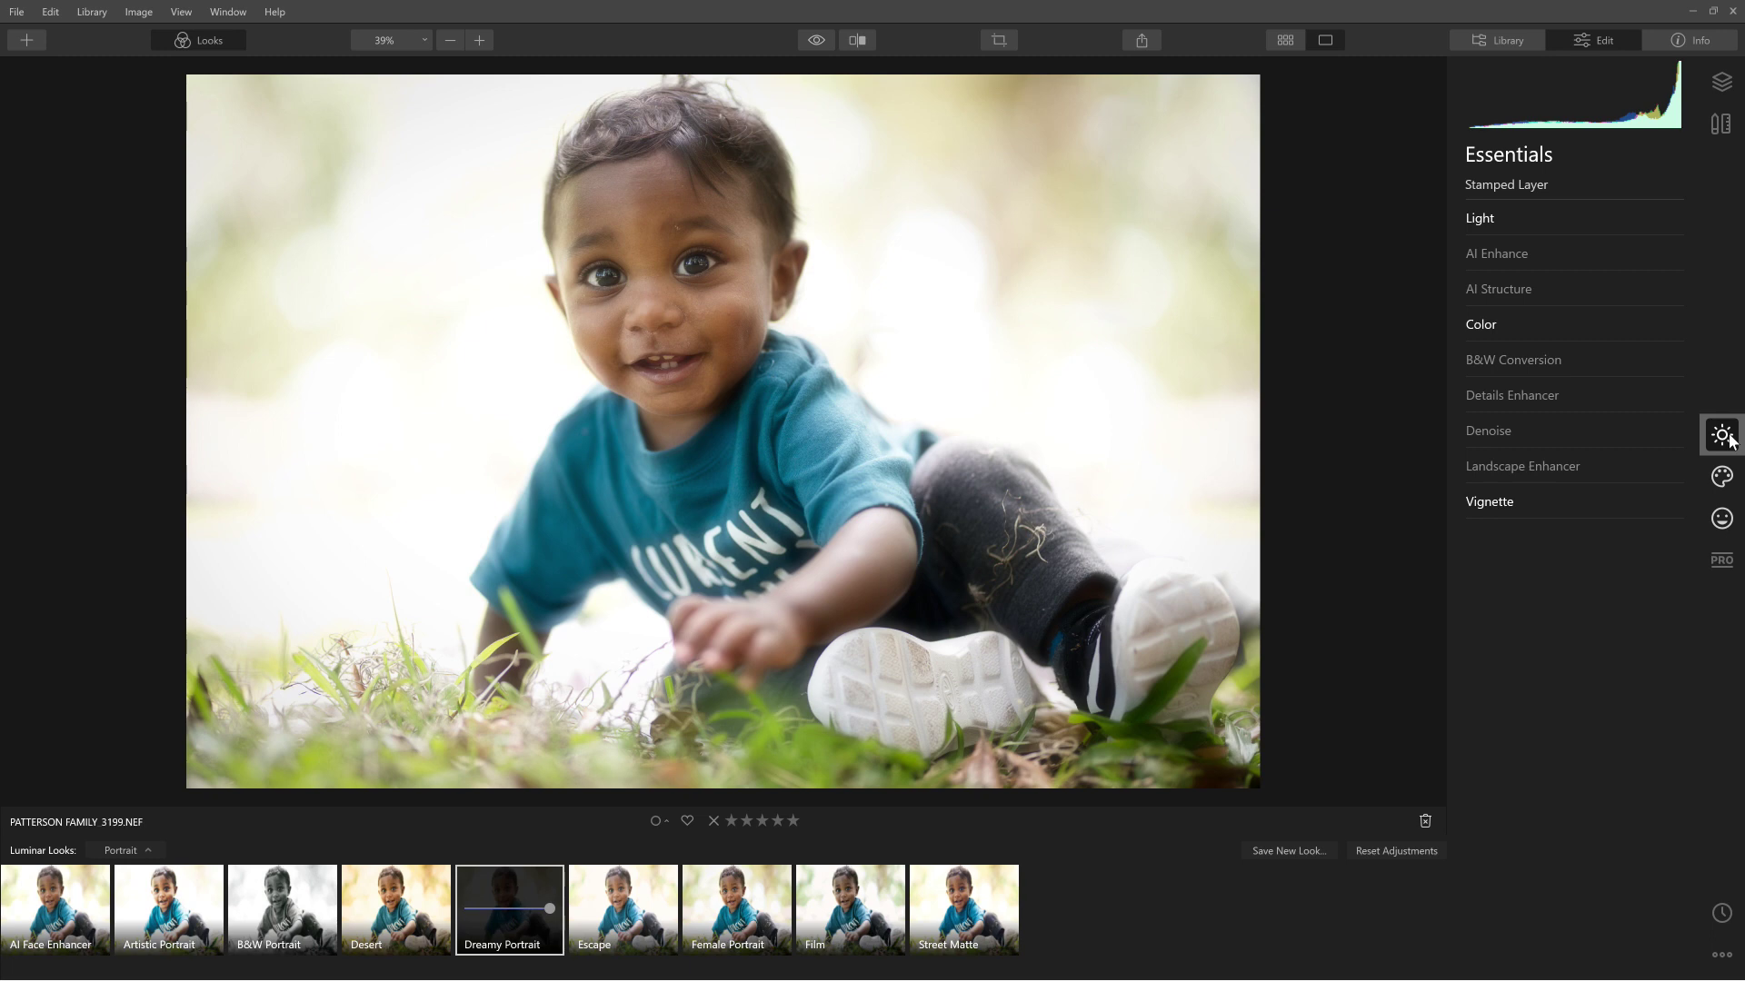
click(1489, 503)
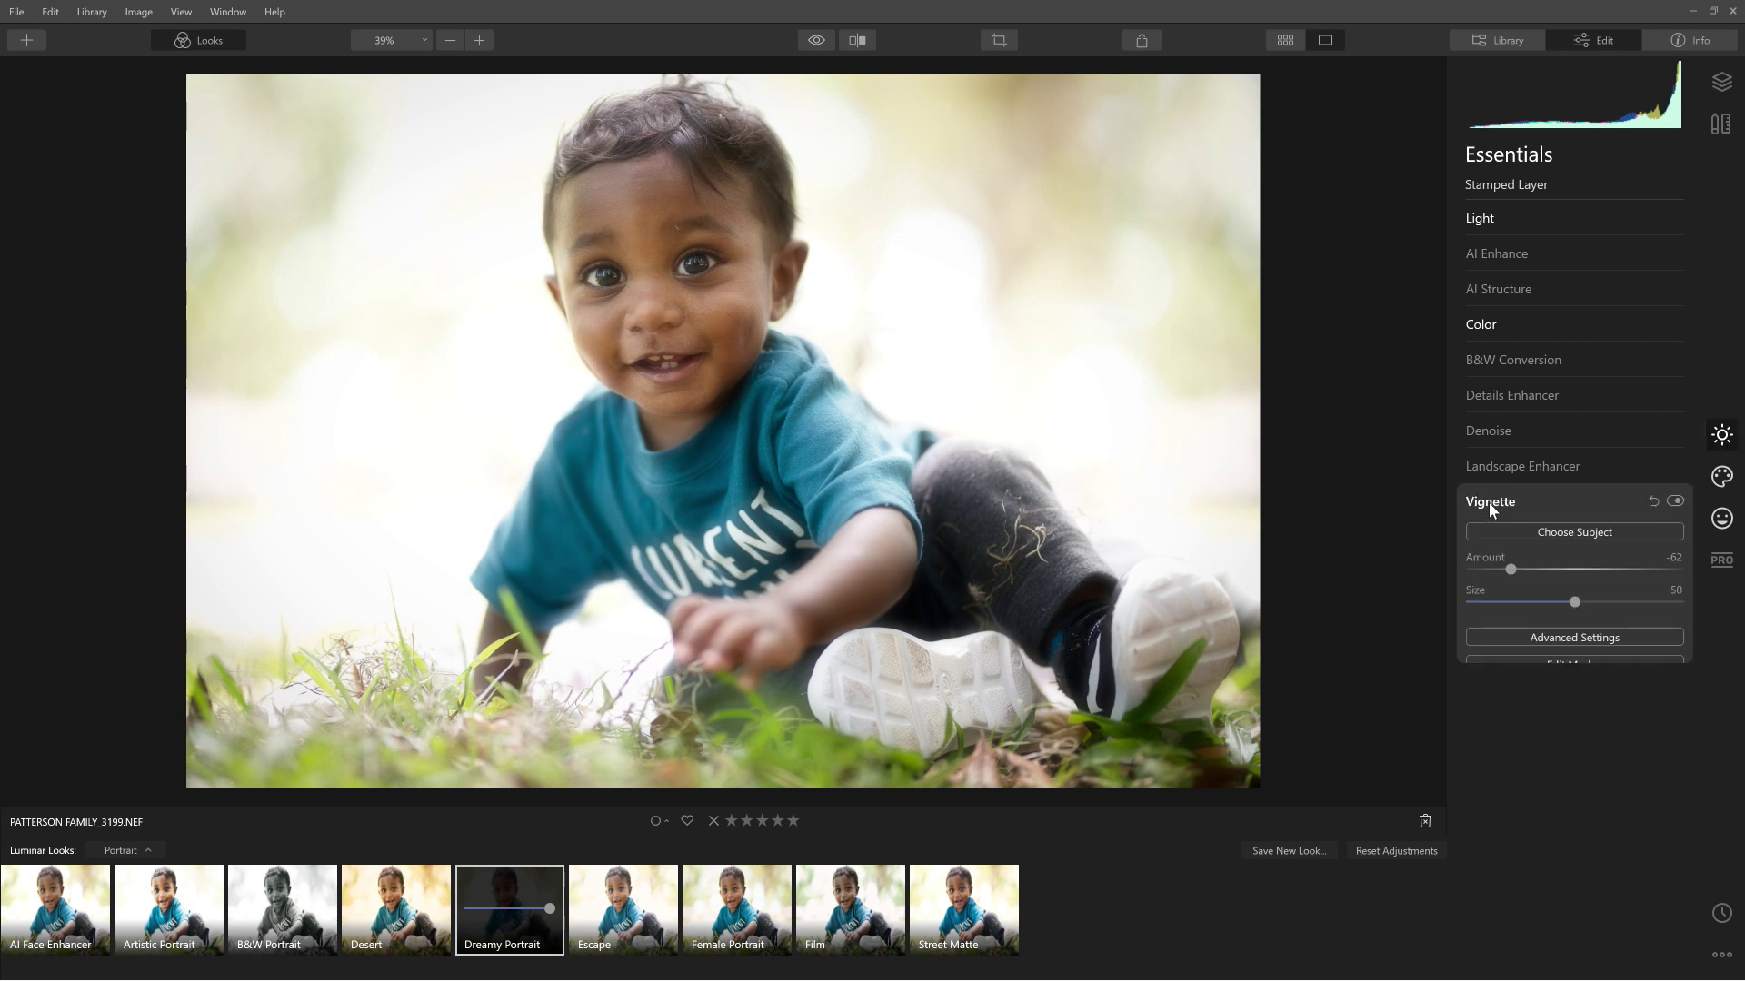
click(1574, 532)
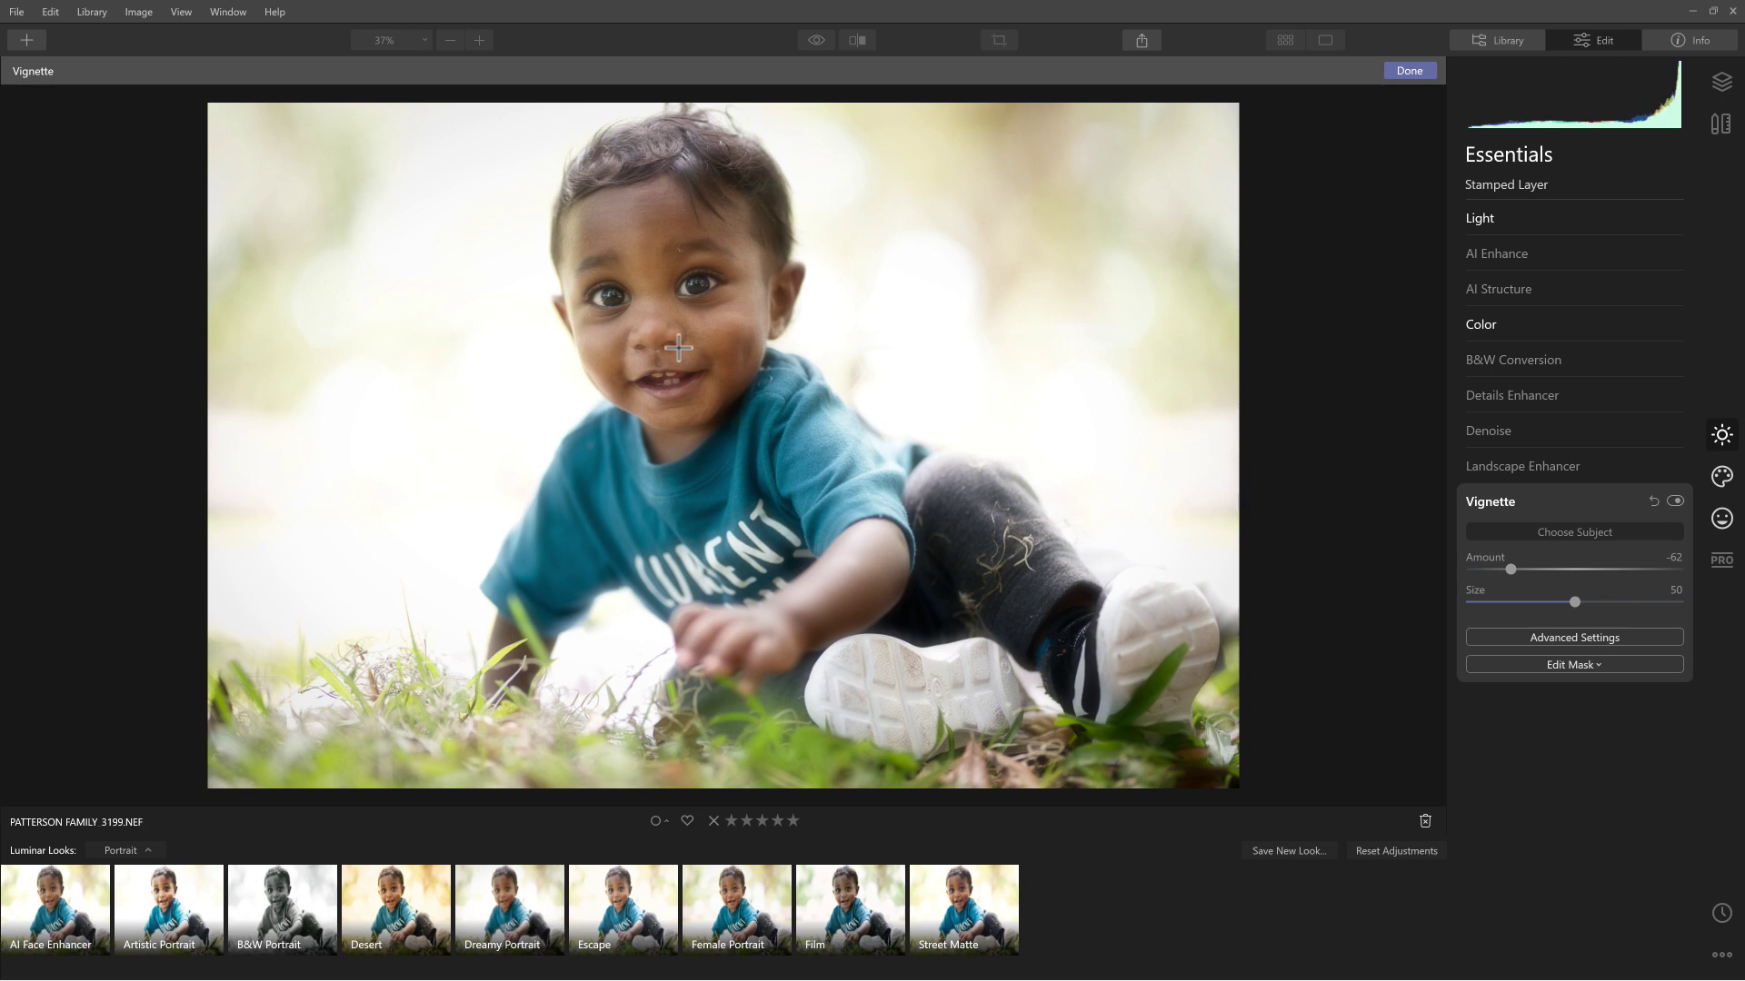
click(677, 347)
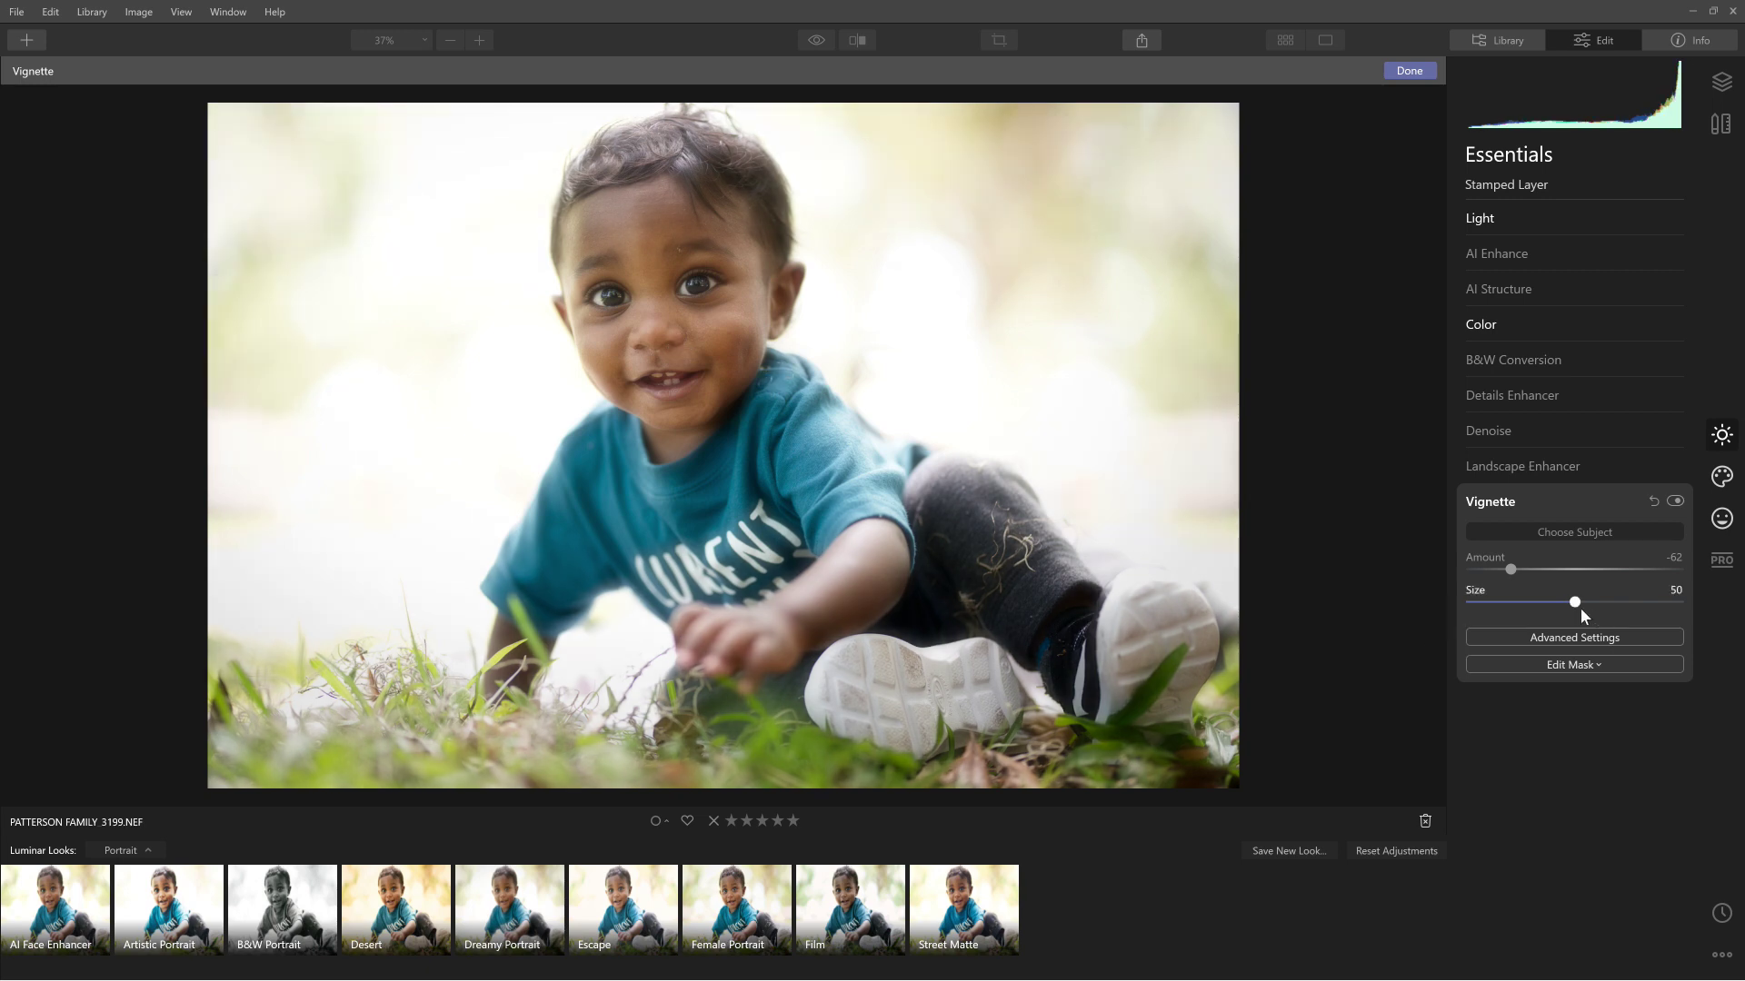
drag(1554, 603, 1509, 569)
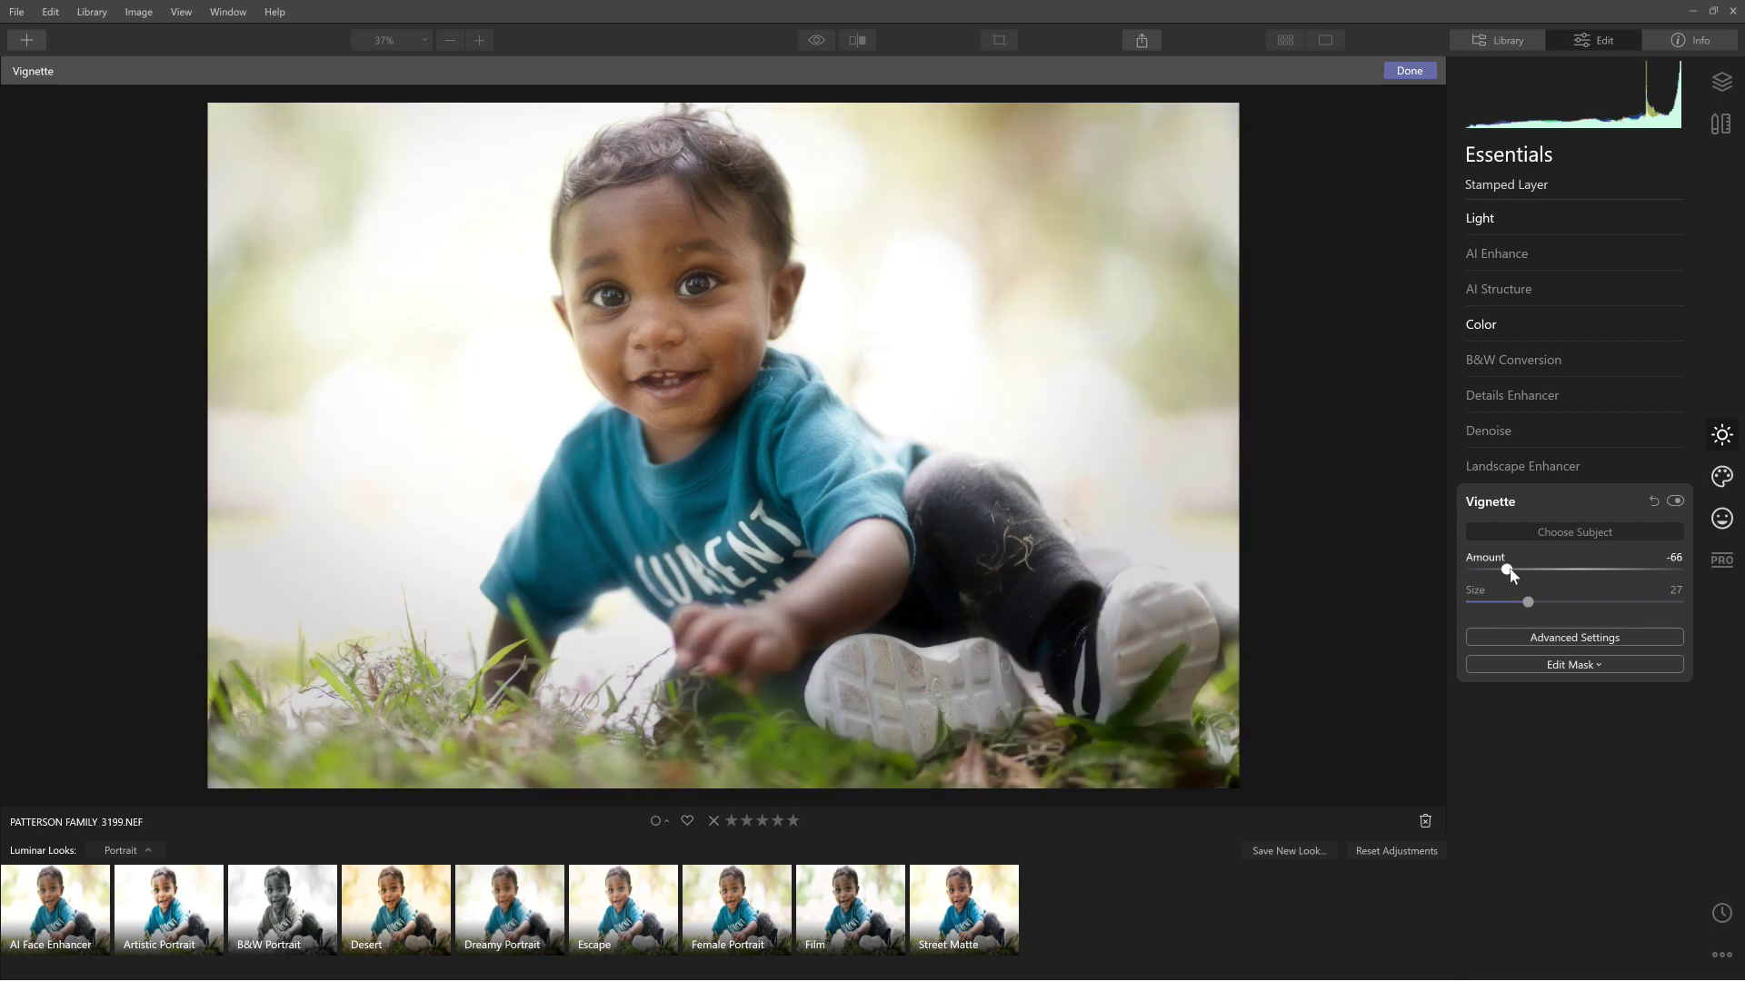
drag(1510, 575, 1503, 575)
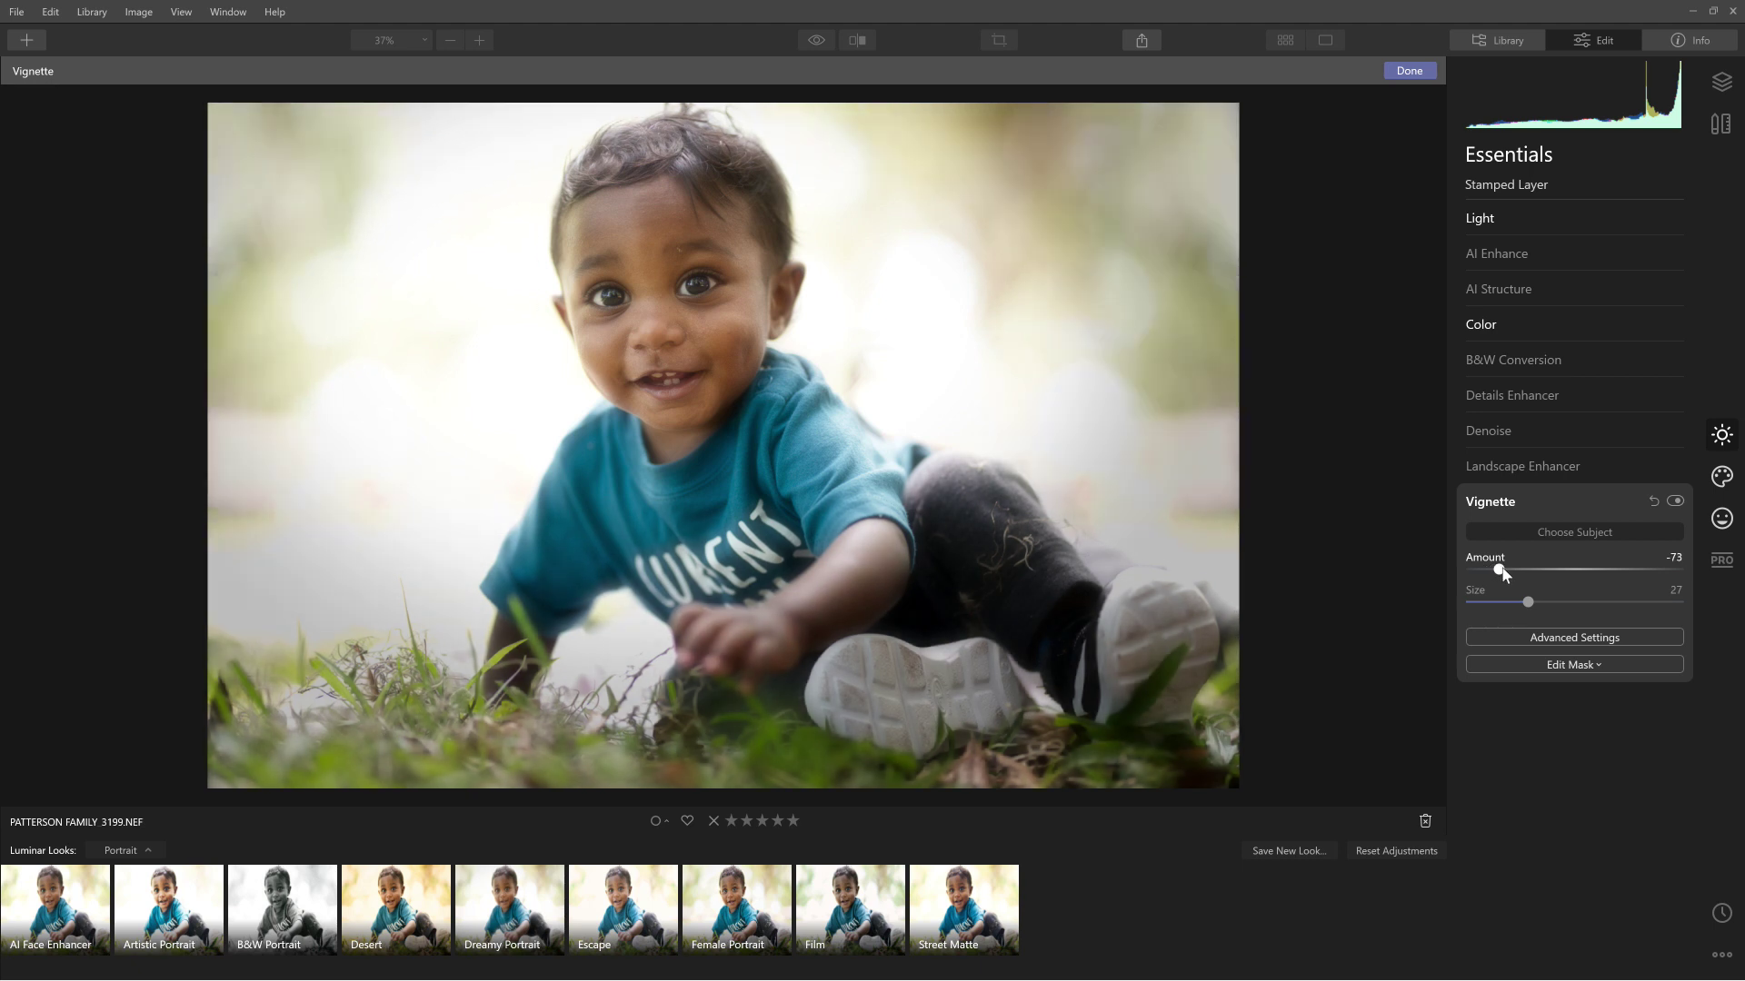
click(1573, 500)
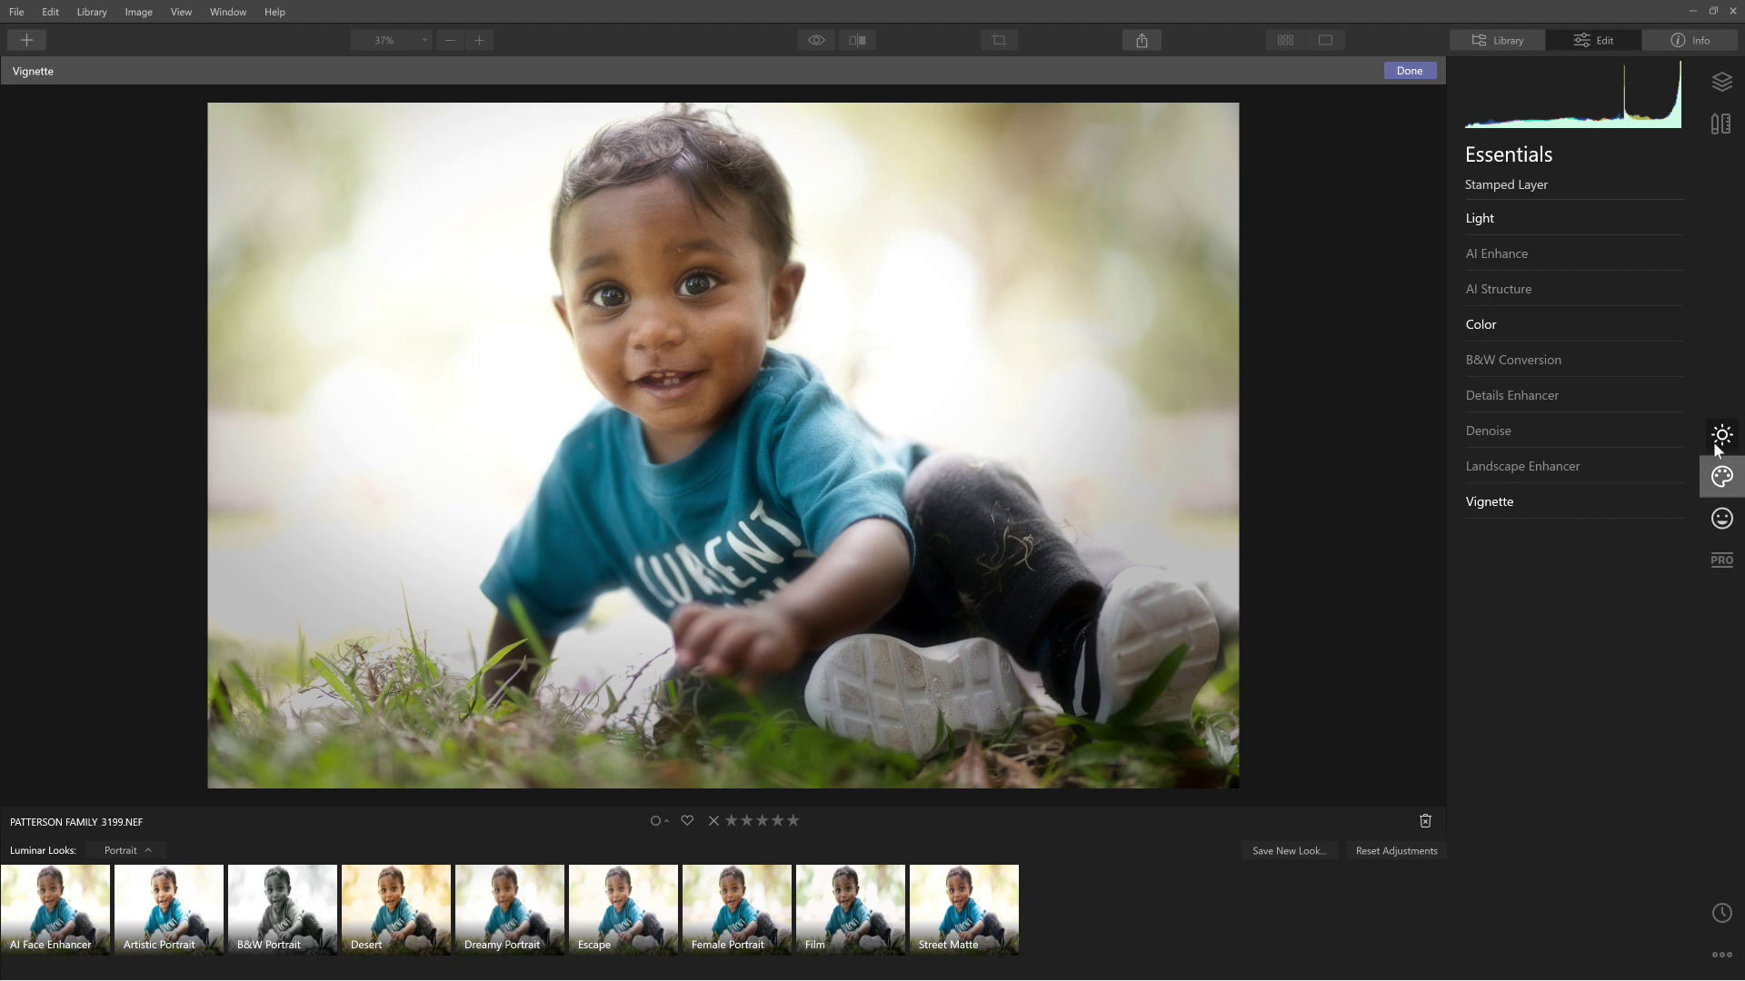
- Open the Portrait tool set and scroll down through its panel
click(1722, 517)
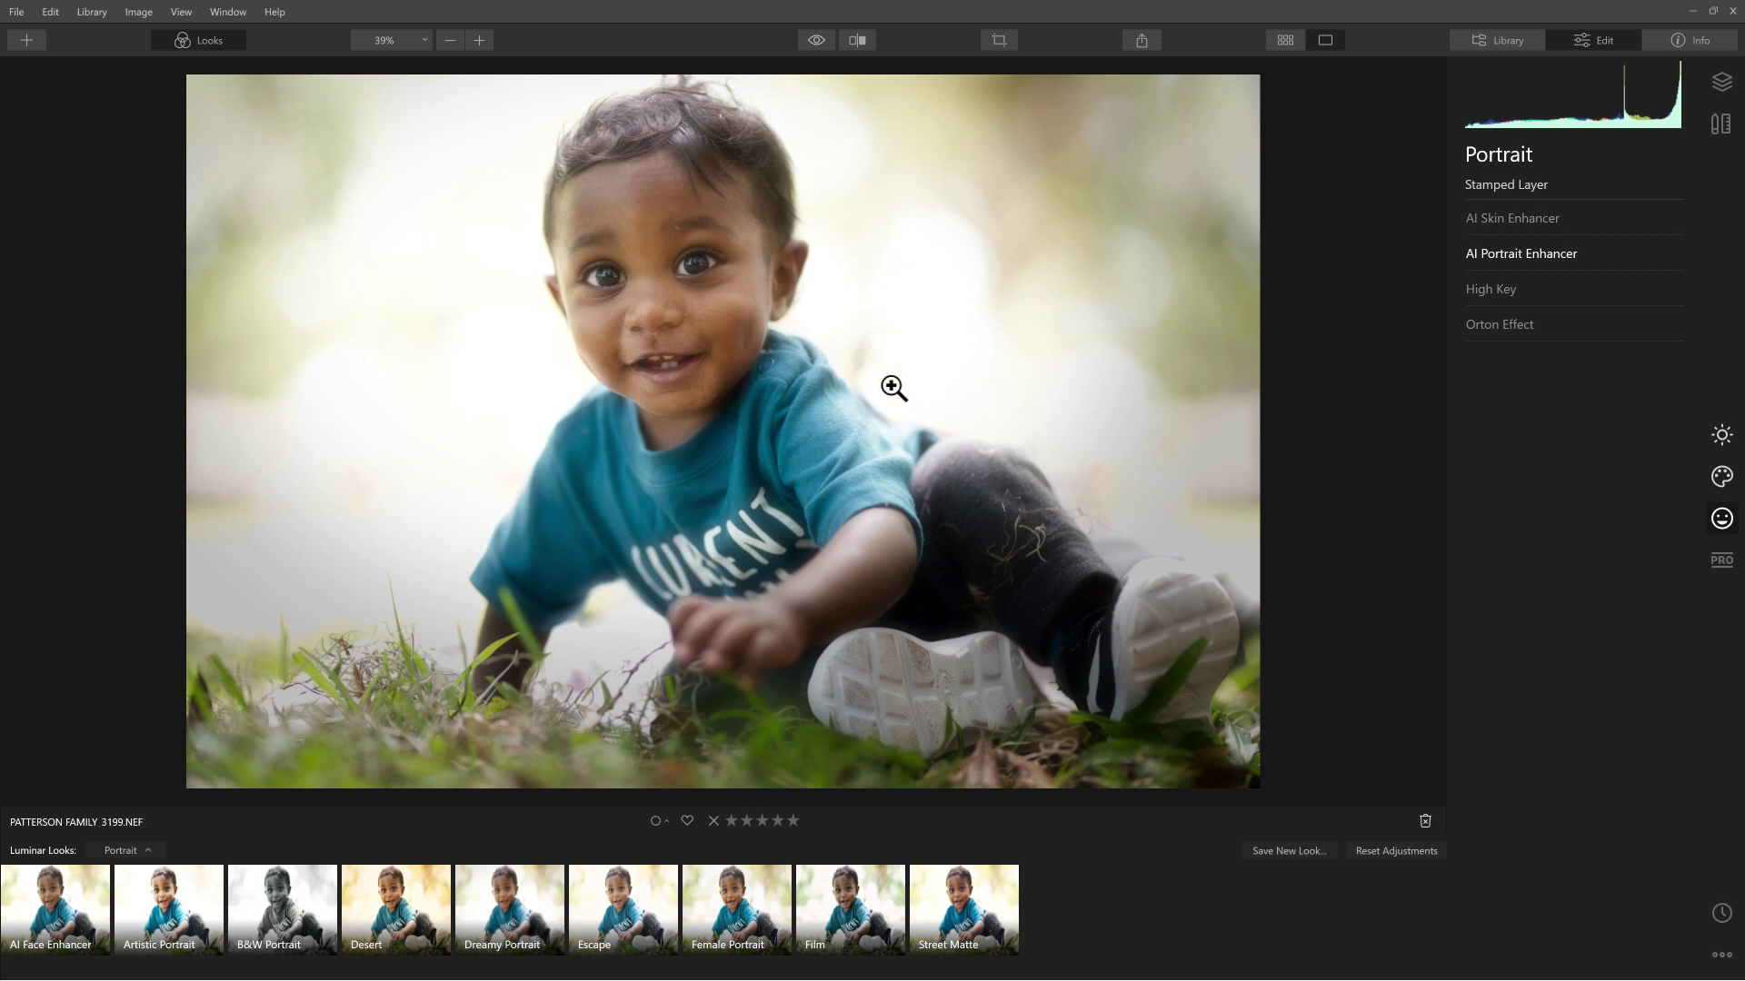
scroll(893, 388, down, 1)
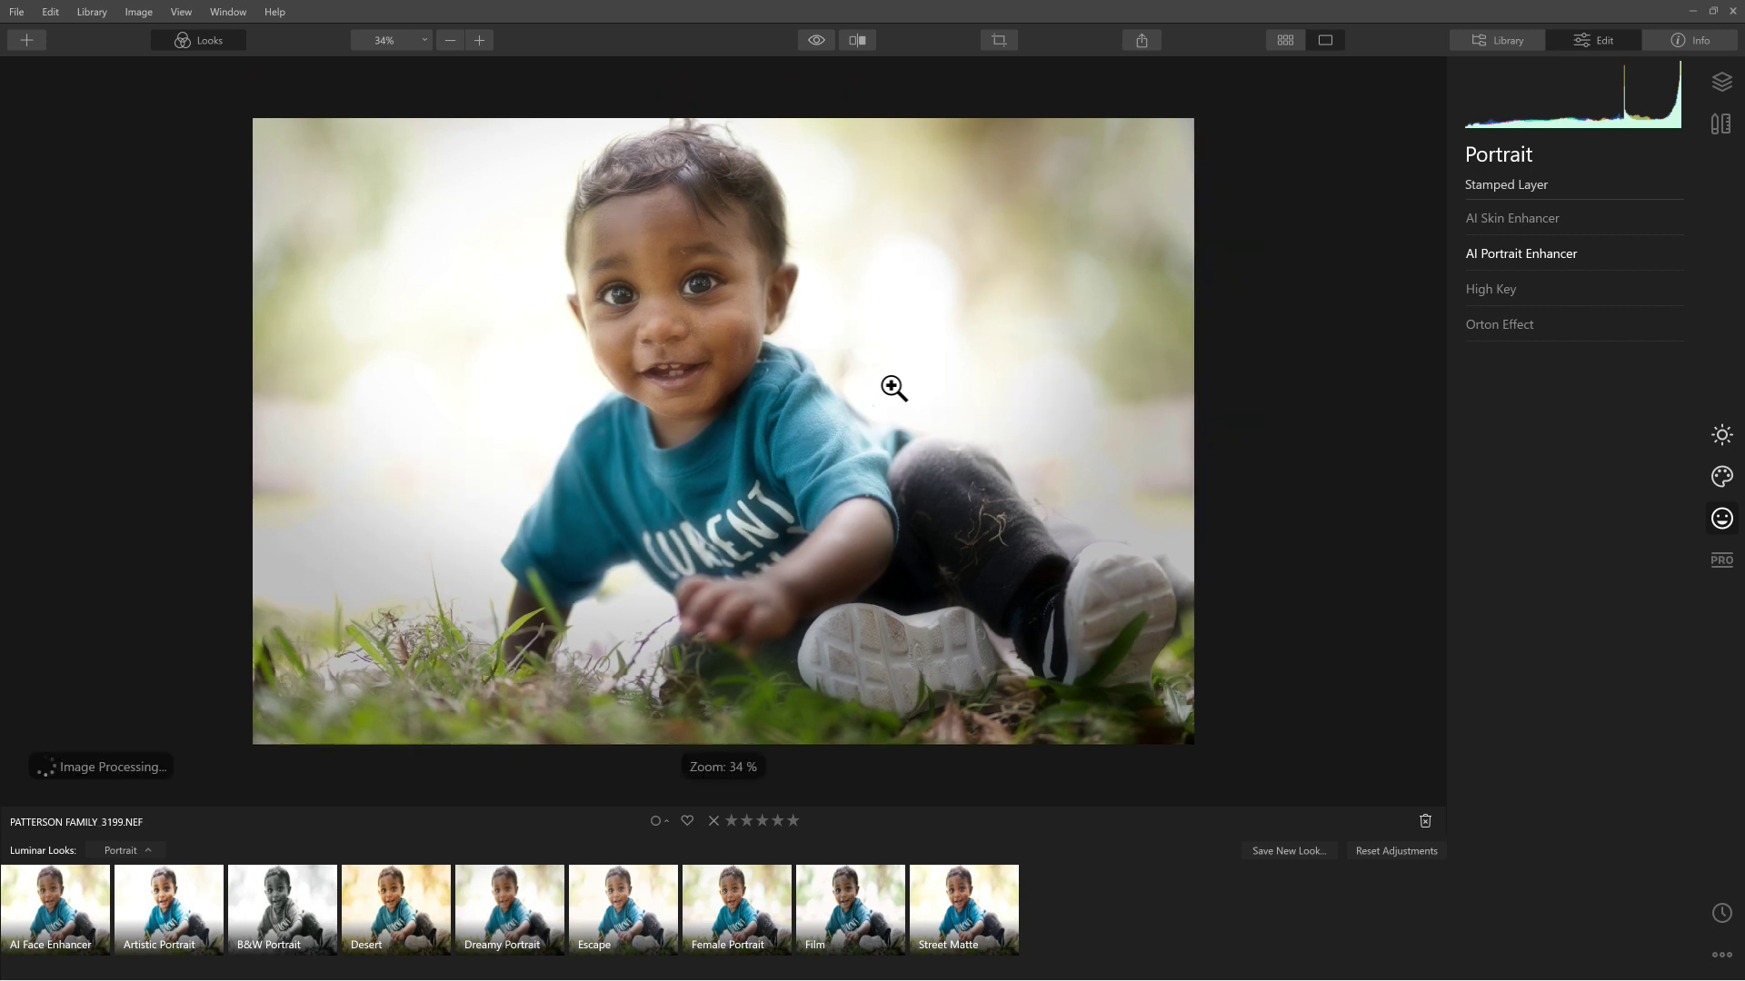